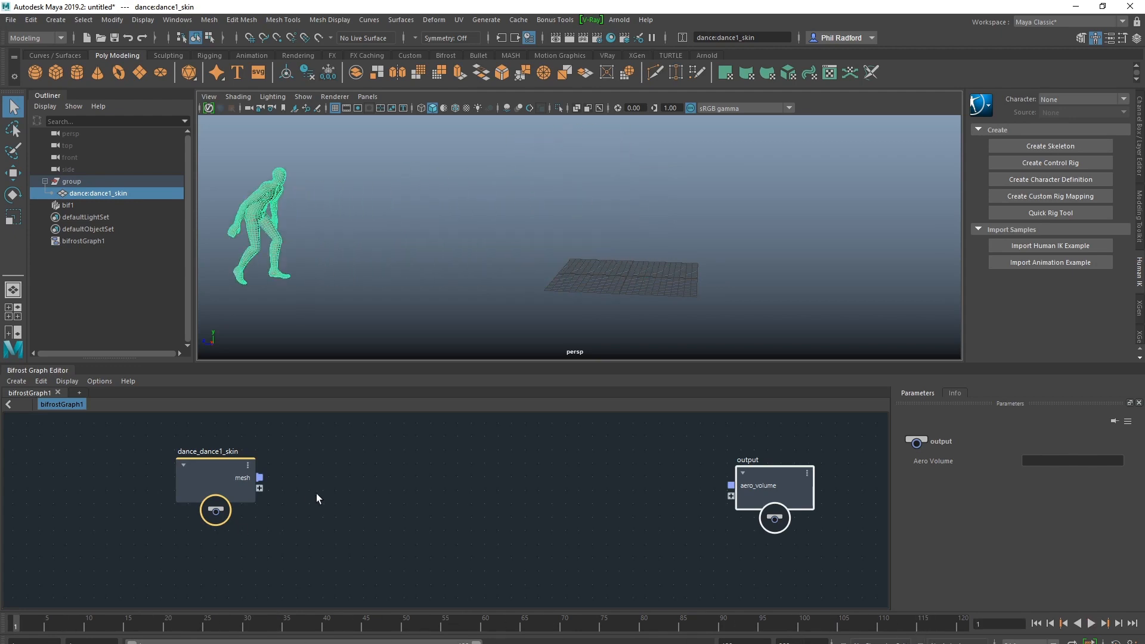
Add a basic_aero_graph compound to the Bifrost graph between the dance_dance1_skin and output nodes
middle_click_drag(437, 503, 425, 498, "alt")
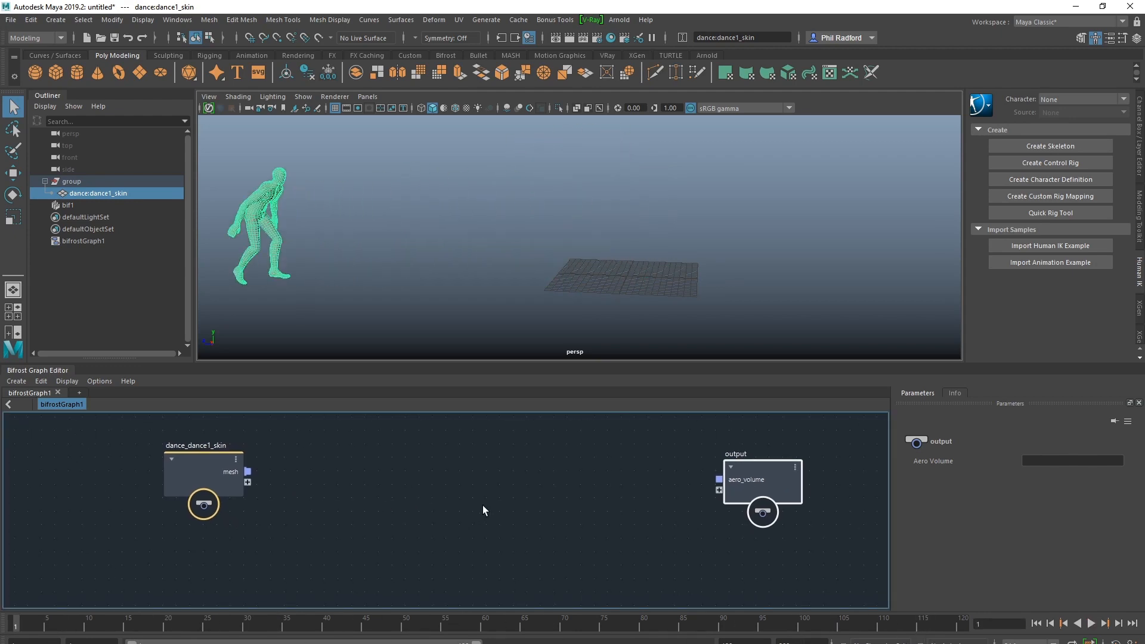
left_click(481, 506)
key("Tab")
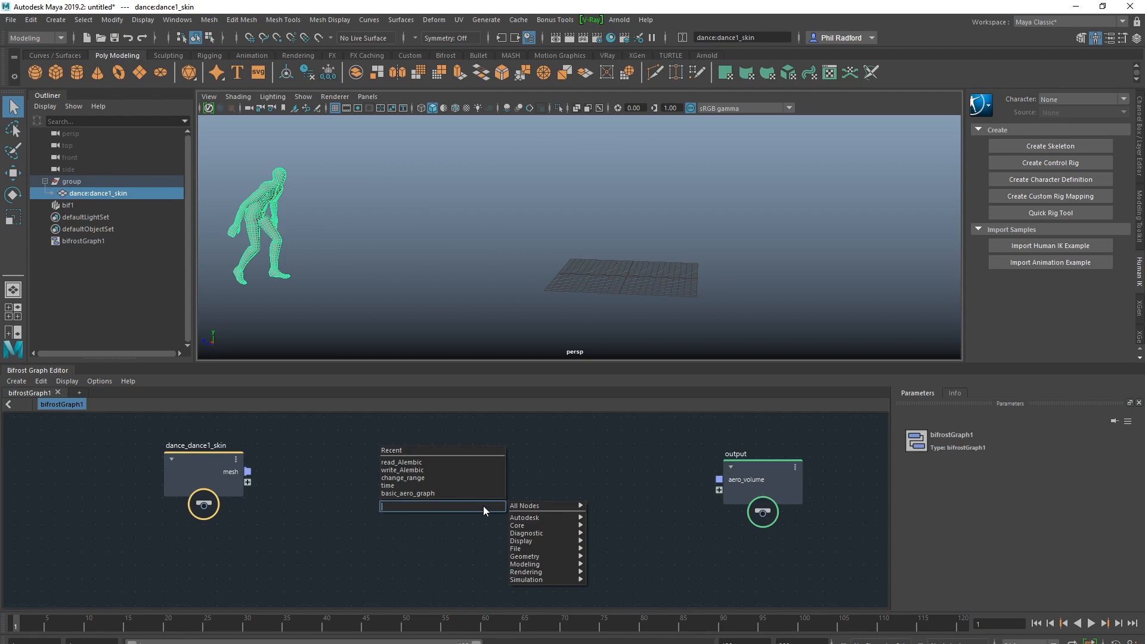
type("aeor")
key("BackSpace")
key("BackSpace")
key("BackSpace")
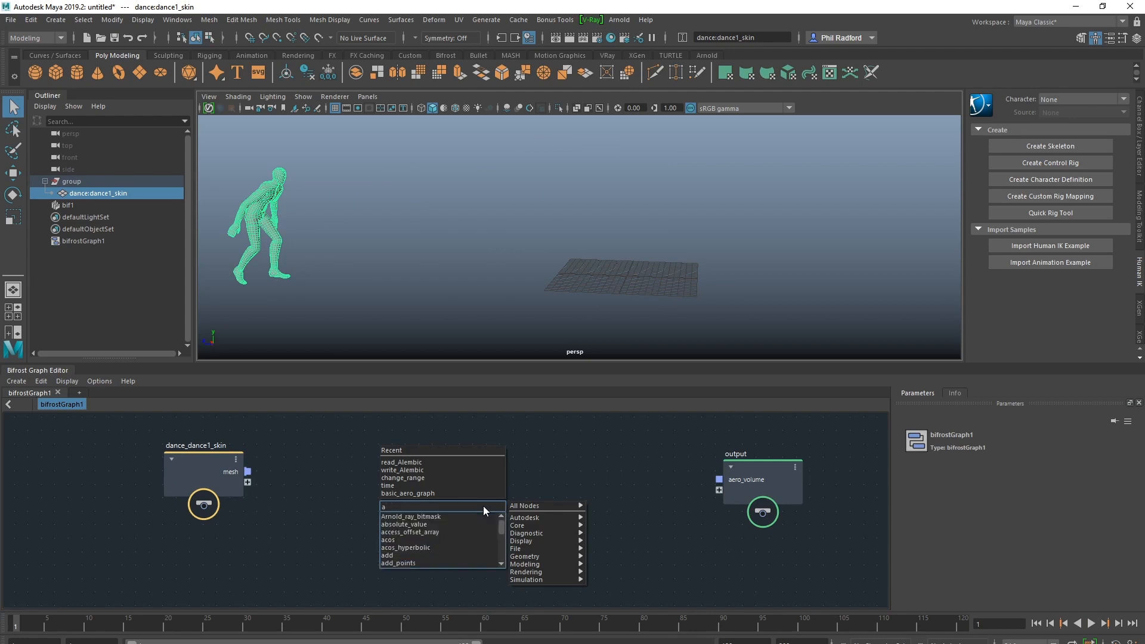
type("er")
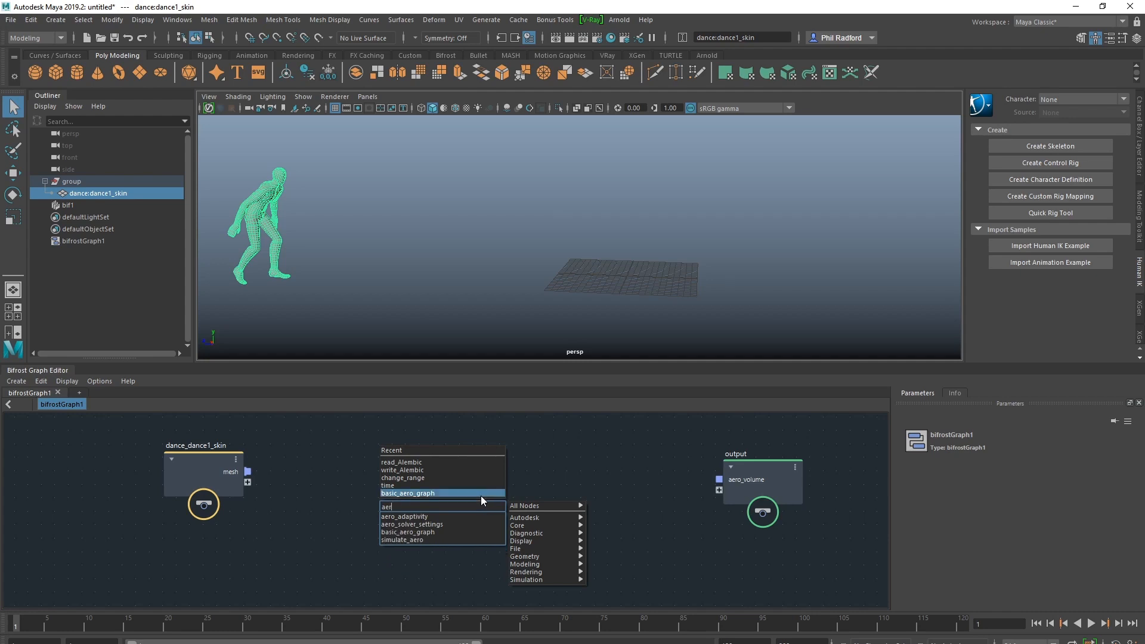
left_click(481, 494)
Break the basic_aero_graph compound apart into its individual nodes
left_click_drag(479, 515, 540, 518)
right_click(504, 457)
left_click(524, 529)
Pull the source_air node above and the collider node below the overlapping stack of aero nodes
left_click(460, 491)
left_click_drag(383, 514, 441, 436)
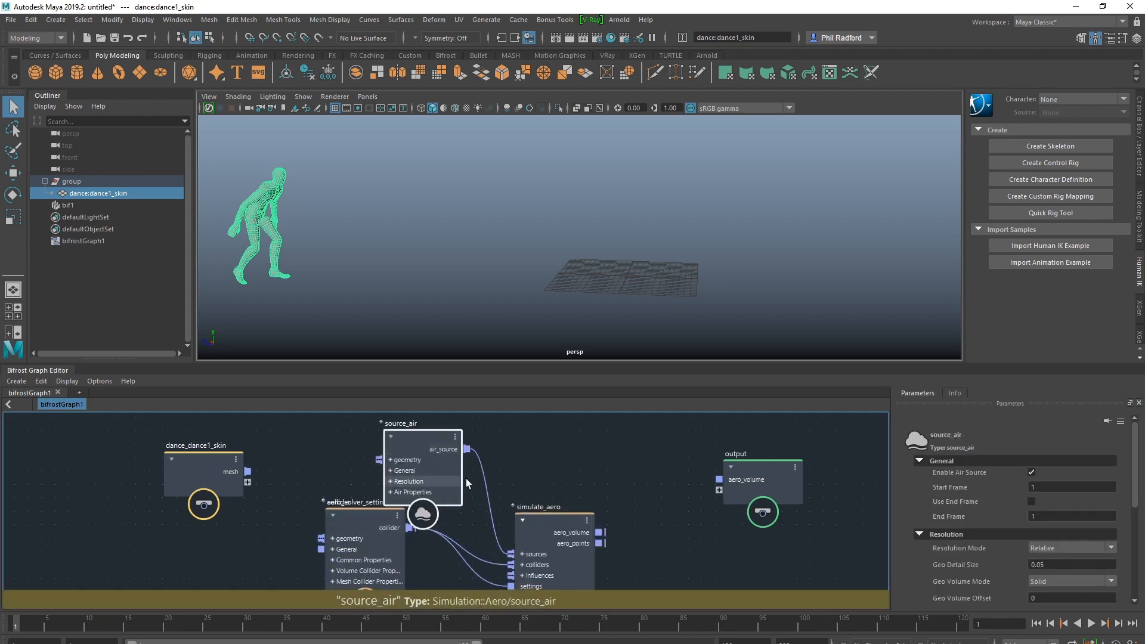
right_click_drag(642, 472, 574, 499, "alt")
right_click_drag(571, 443, 531, 453, "alt")
middle_click_drag(598, 467, 573, 405, "alt")
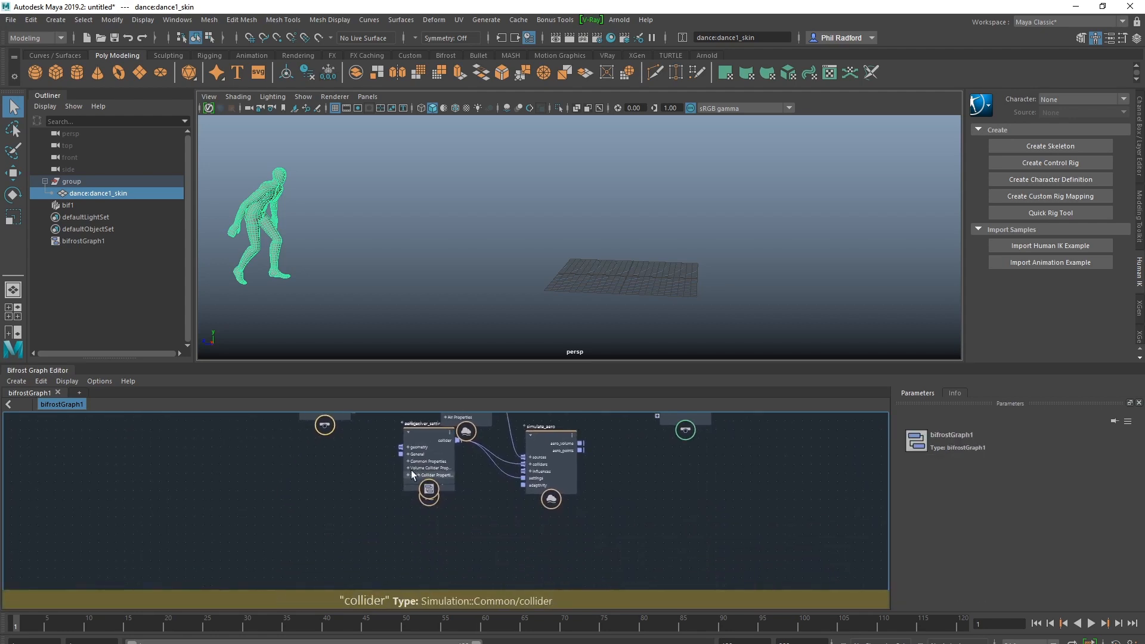
left_click_drag(428, 443, 496, 540)
middle_click_drag(564, 477, 636, 508, "alt")
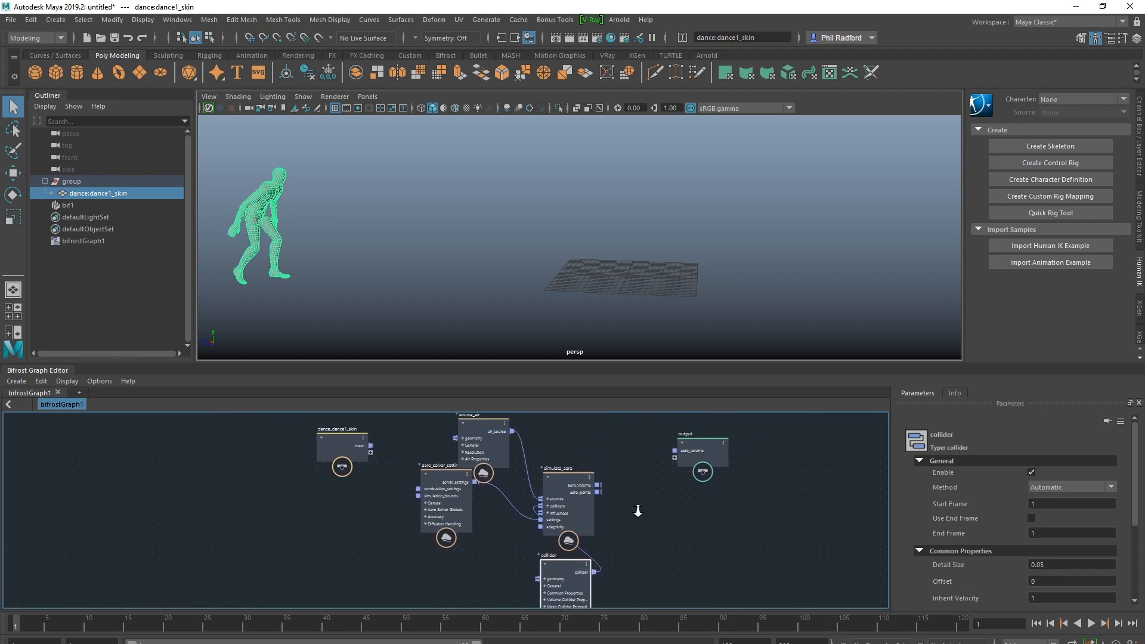
Spread out the aero_solver_settings, simulate_aero and source_air nodes so that their connections are easy to follow
right_click_drag(637, 508, 620, 507, "alt")
left_click_drag(453, 480, 420, 547)
left_click_drag(571, 479, 598, 452)
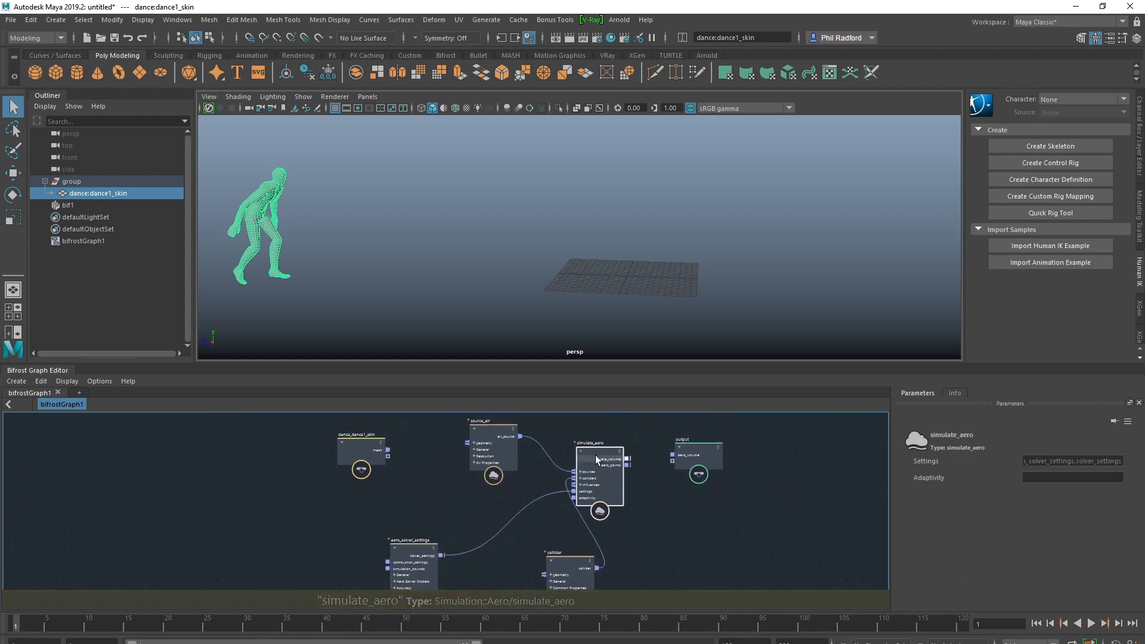
left_click_drag(492, 432, 475, 440)
middle_click_drag(436, 489, 382, 500, "alt")
right_click_drag(383, 499, 418, 511, "alt")
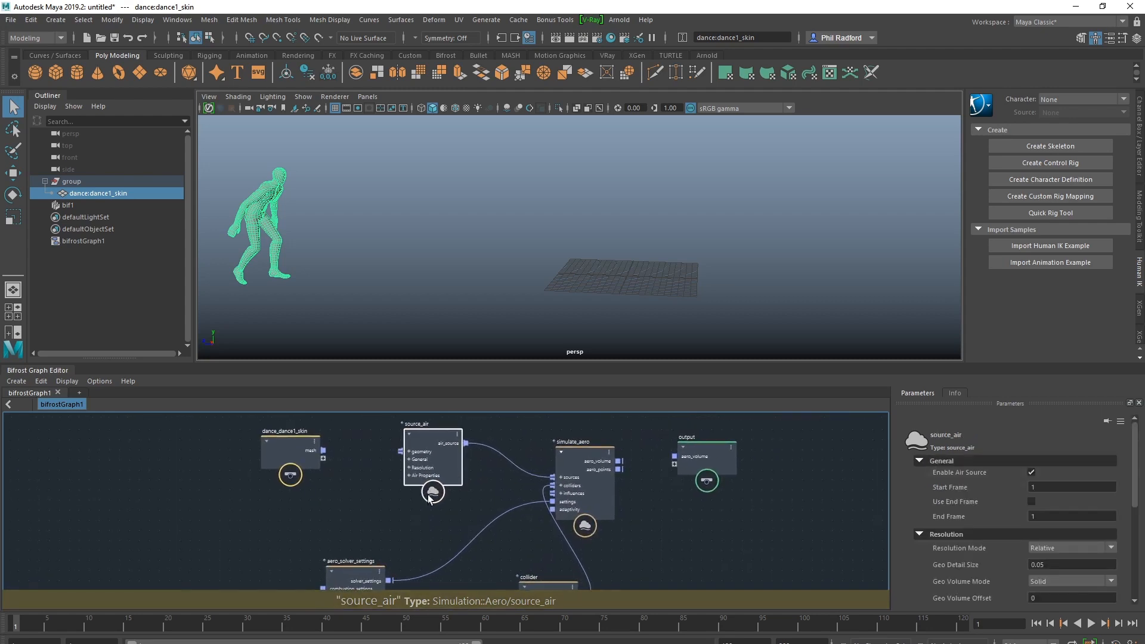
middle_click_drag(418, 511, 381, 526, "alt")
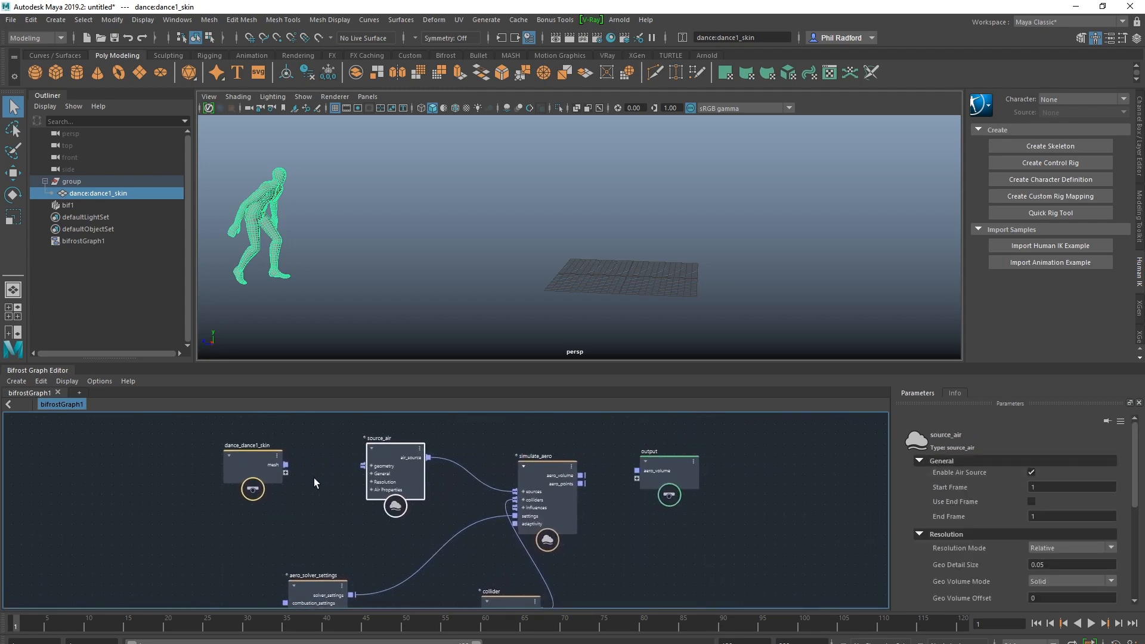
Connect the dance_dance1_skin mesh to source_air's geometry and simulate_aero's aero_volume to the output node
left_click_drag(286, 464, 398, 431)
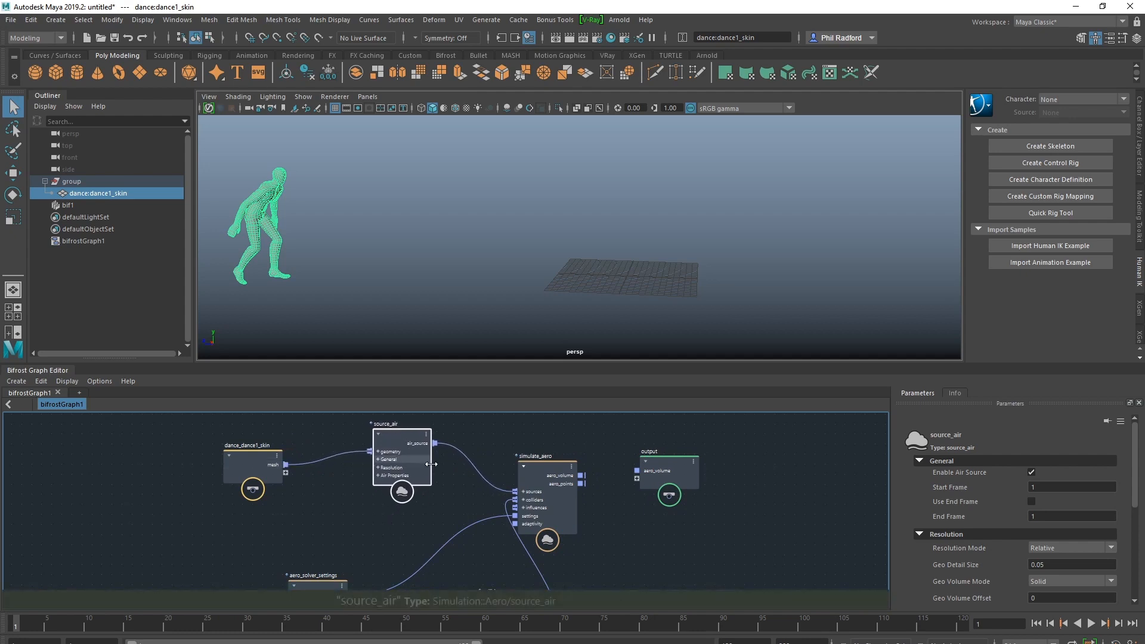
middle_click_drag(624, 535, 596, 546, "alt")
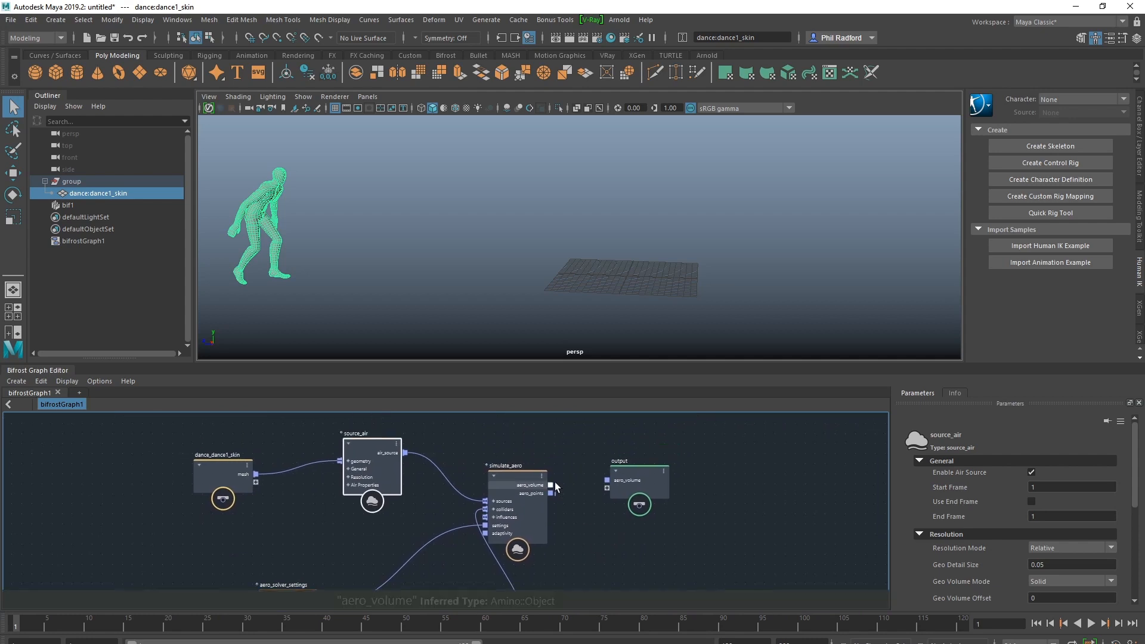
left_click_drag(551, 486, 731, 492)
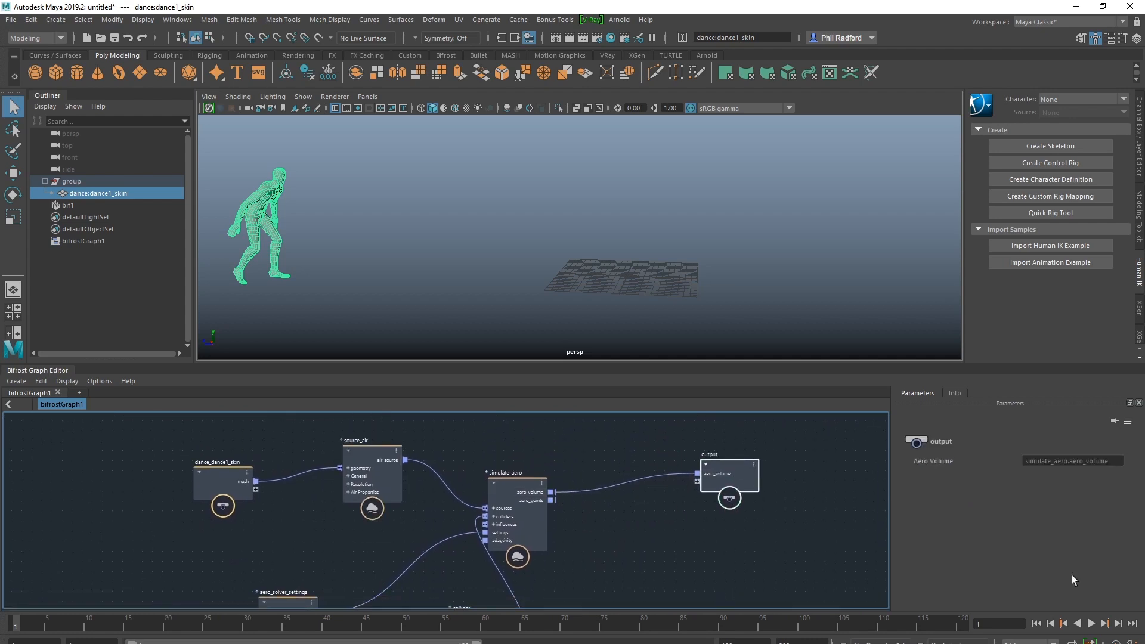
Play the animation to check the simulation, stop it and return to the first frame
left_click(1091, 623)
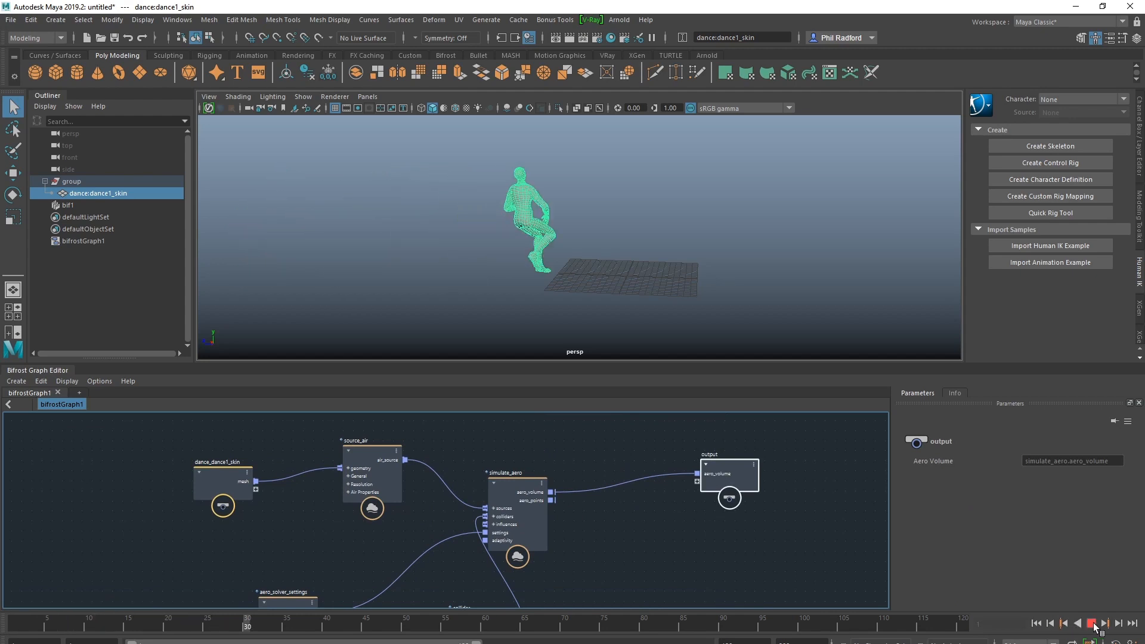
left_click(1093, 623)
left_click(1037, 623)
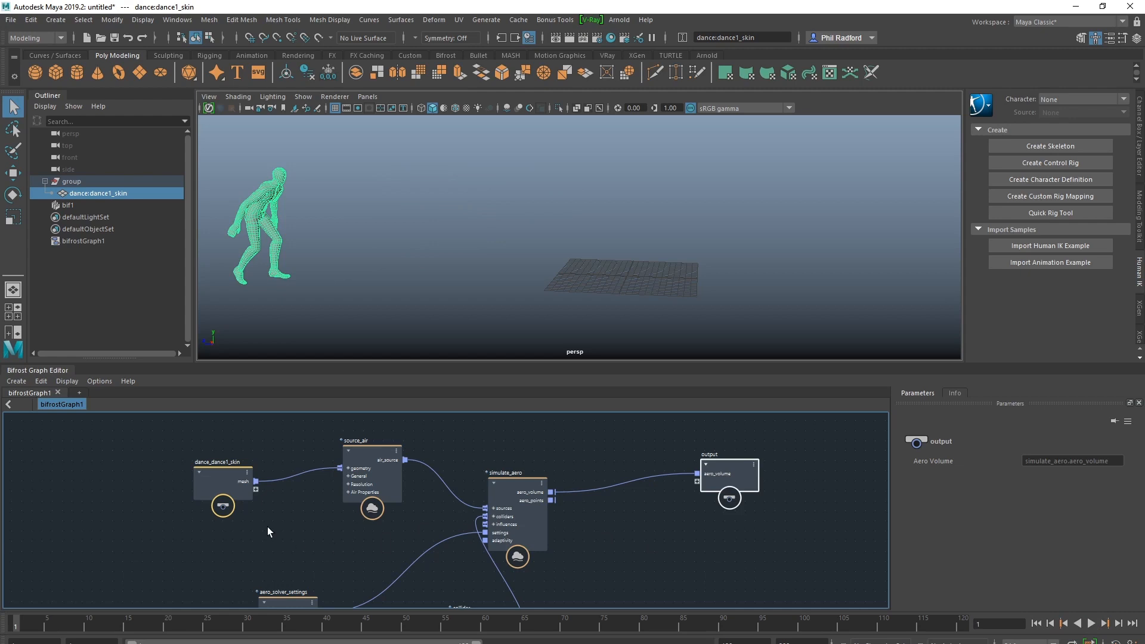
Delete the dance_dance1_skin input node from the graph
middle_click_drag(268, 527, 296, 514)
left_click(226, 463)
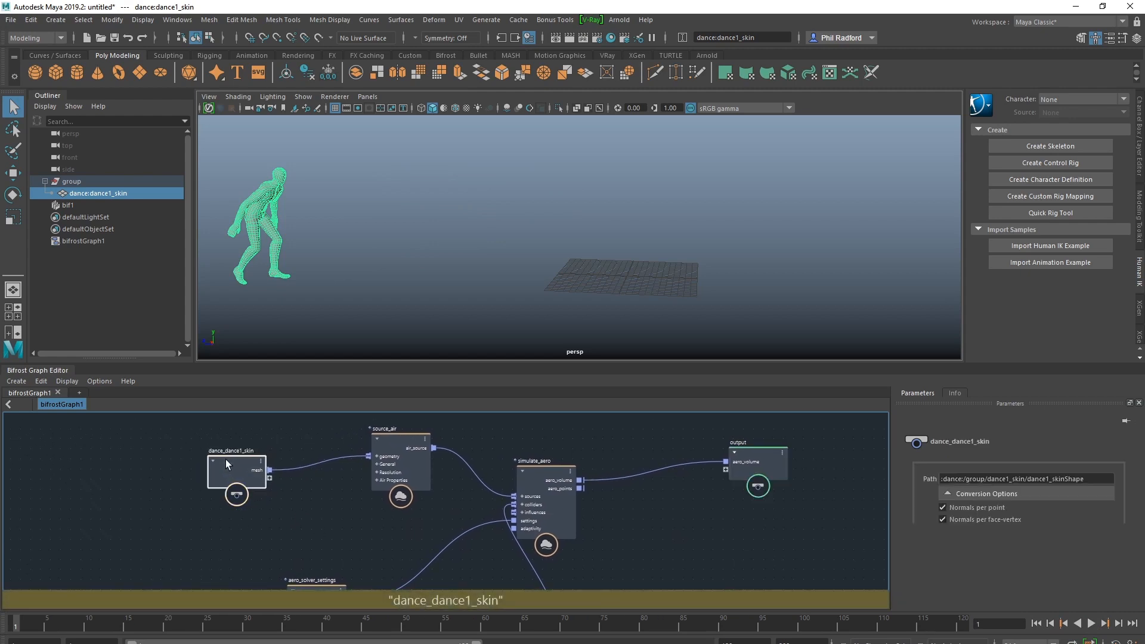
left_click_drag(226, 463, 198, 472)
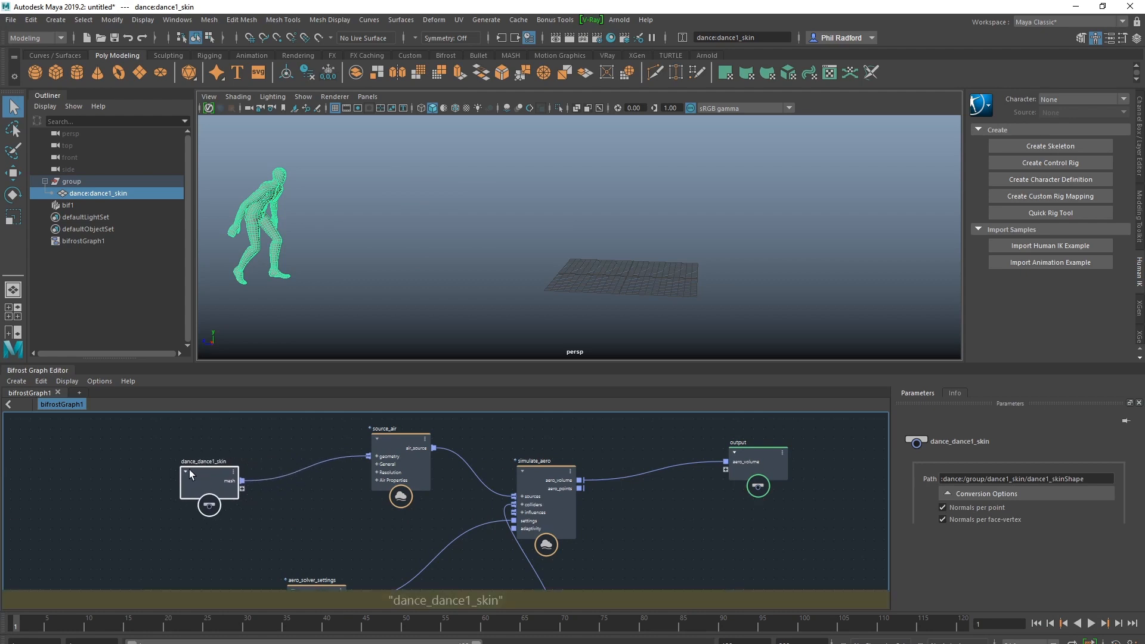
key("Delete")
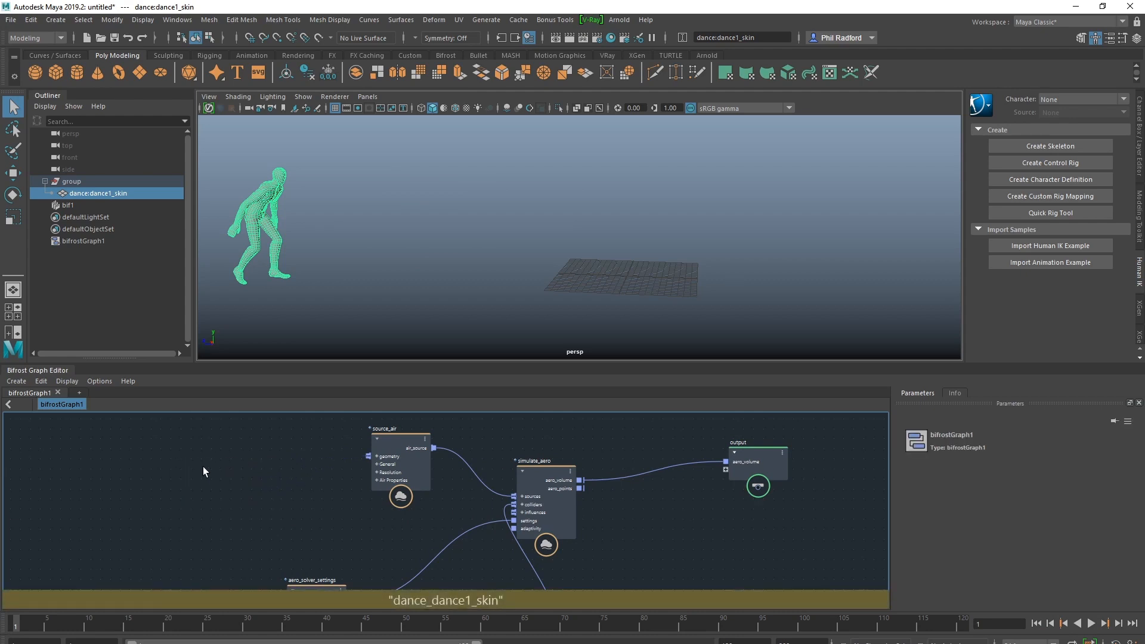
Add a read_Alembic node and connect its geometry output to source_air's geometry input
middle_click_drag(274, 464, 279, 464, "alt")
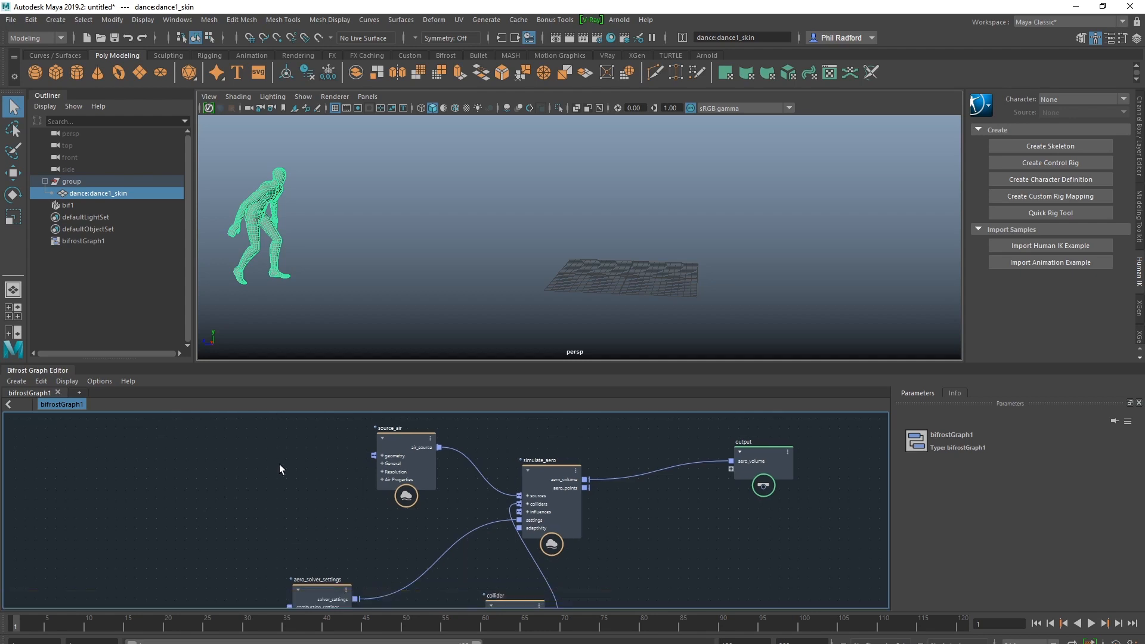
key("Tab")
type("read")
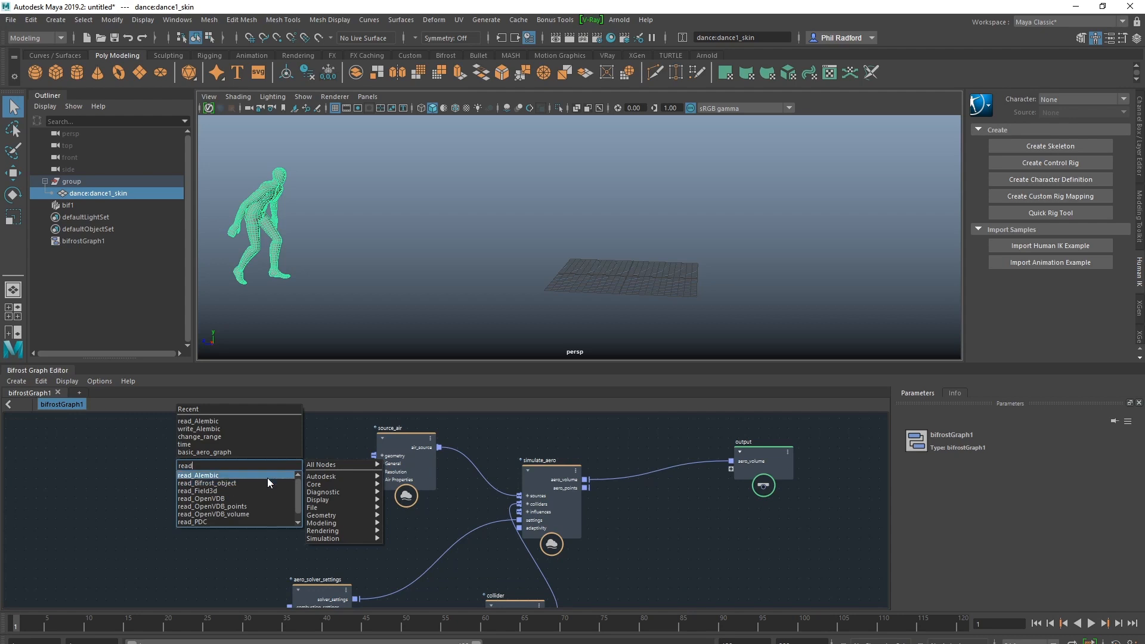
left_click(267, 478)
left_click_drag(256, 464, 378, 453)
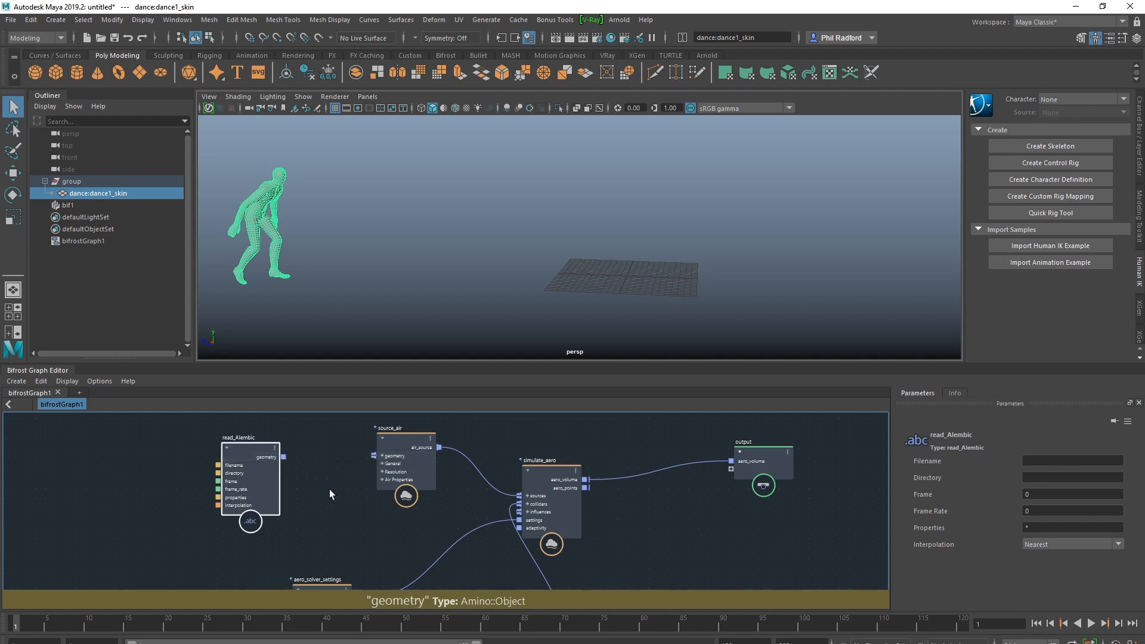
Set the read_Alembic directory to D:\Projects\MayaGuy\scenes\ and its filename to dance.abc
left_click(1037, 478)
type("D:\\Projects\\MayaGuy\\scenes\\")
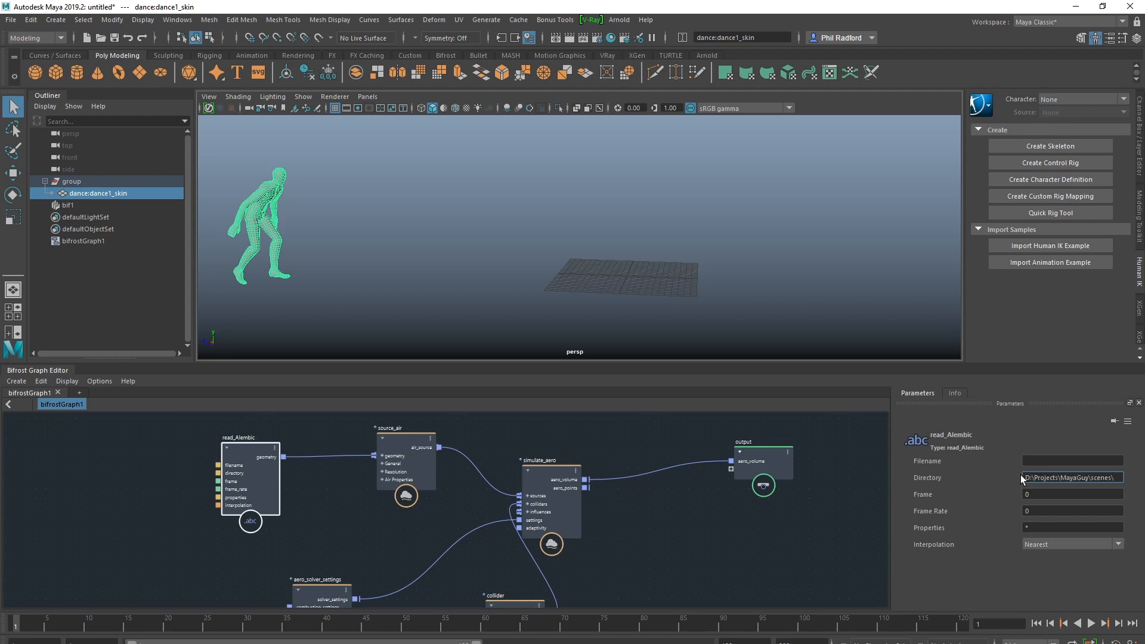
left_click_drag(1025, 477, 1112, 479)
left_click(1045, 461)
type("dance.abc")
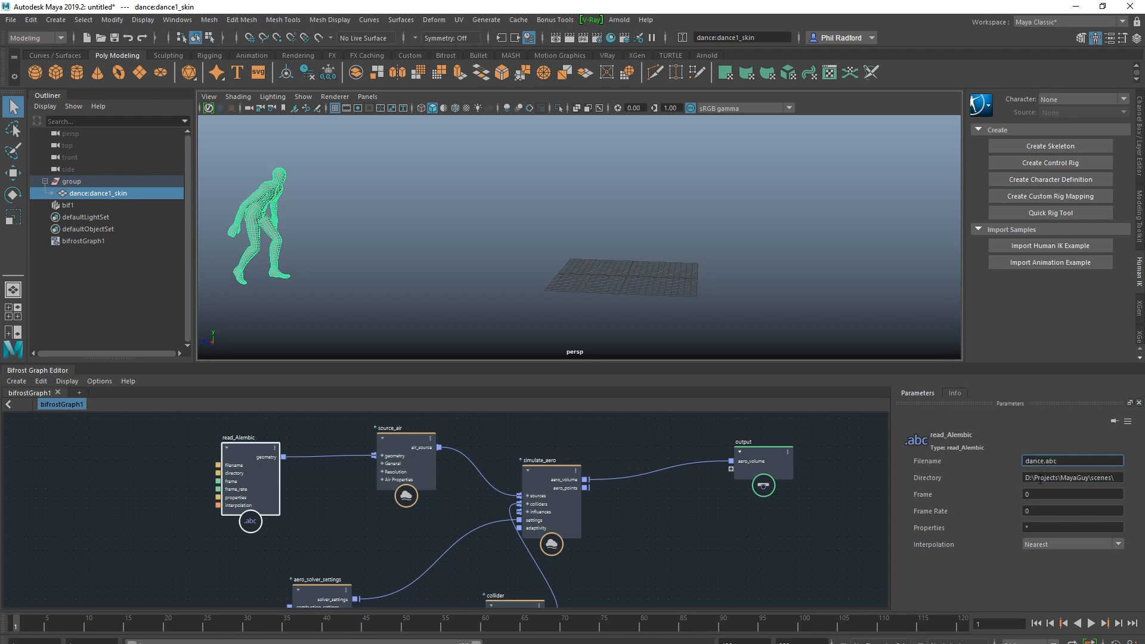
Set the read_Alembic node's frame rate to 24
left_click(1024, 512)
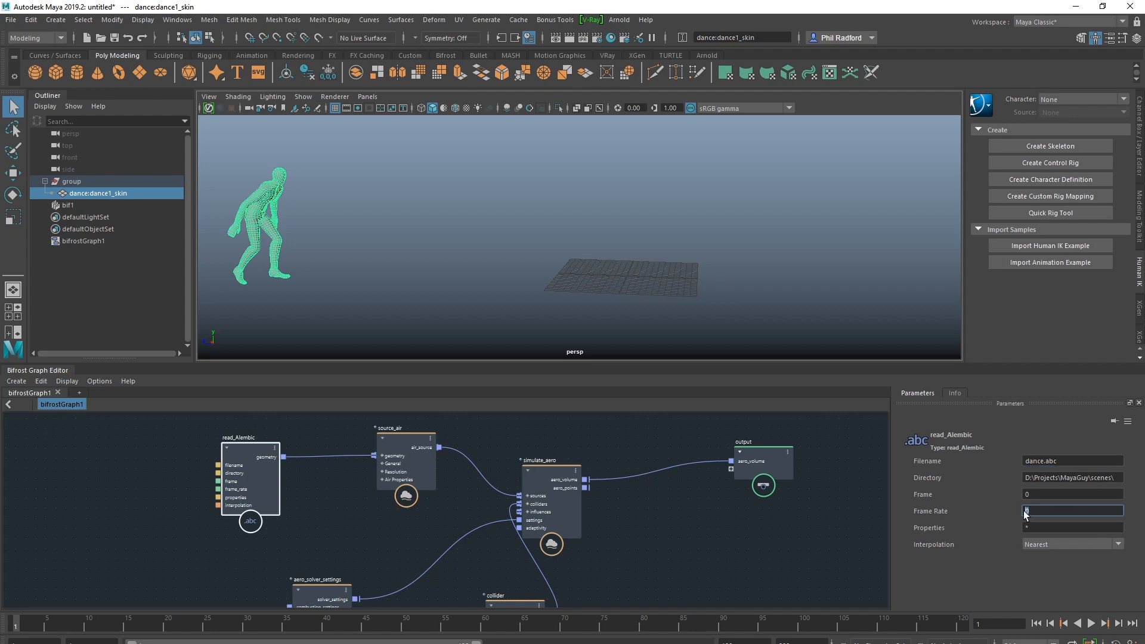
type("24")
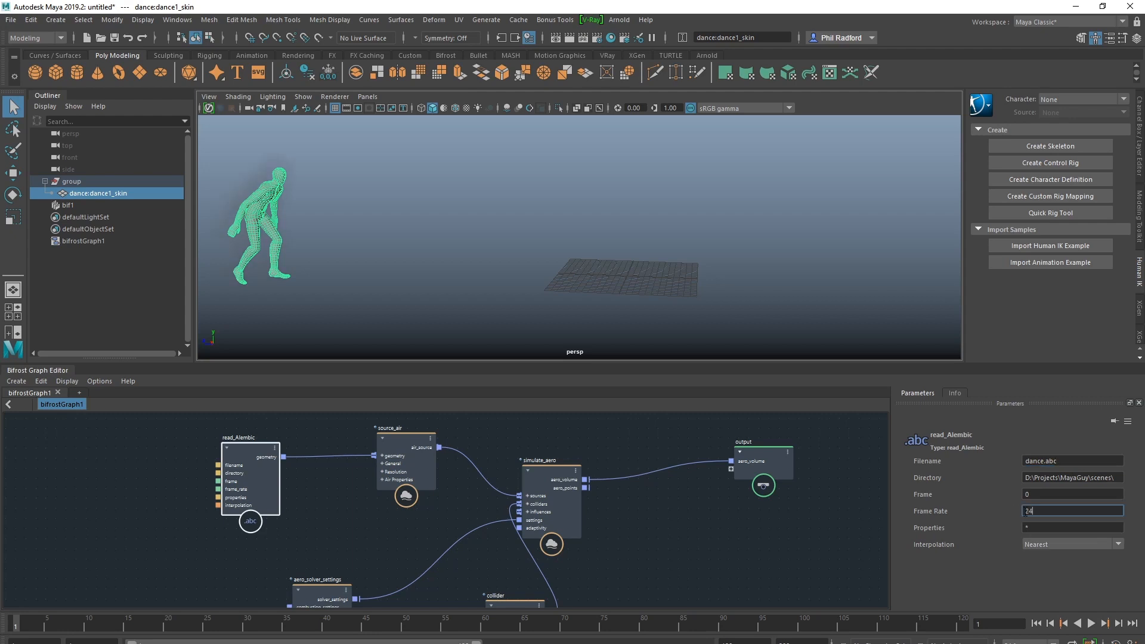
left_click(1042, 494)
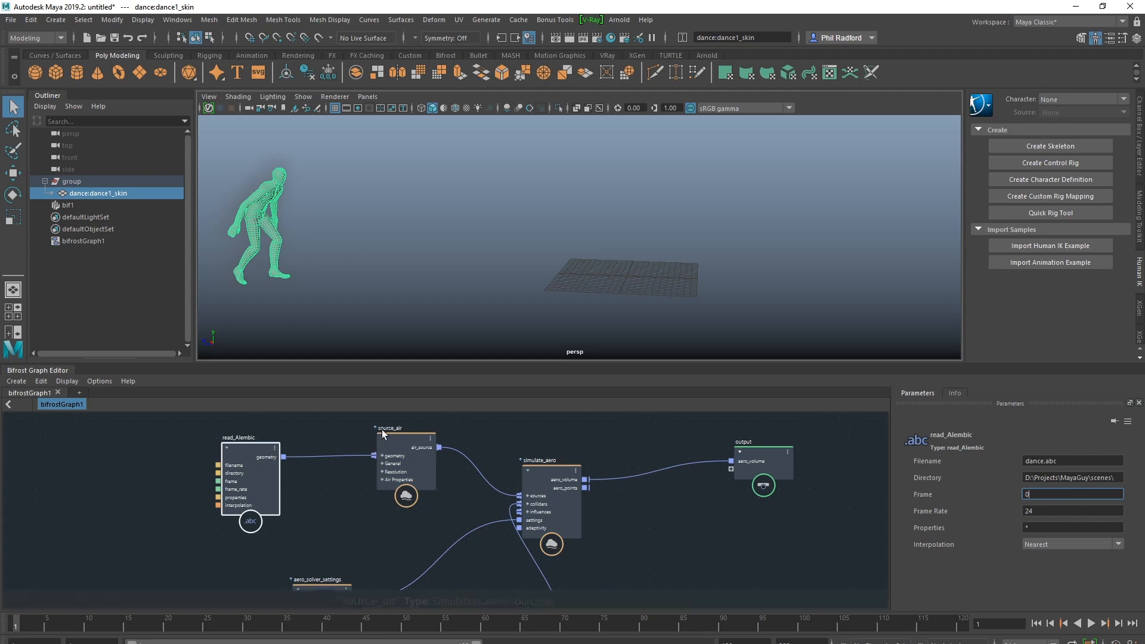
Move the aero_solver_settings node closer to simulate_aero and look through its solver parameters
double_click(536, 460)
left_click(534, 467)
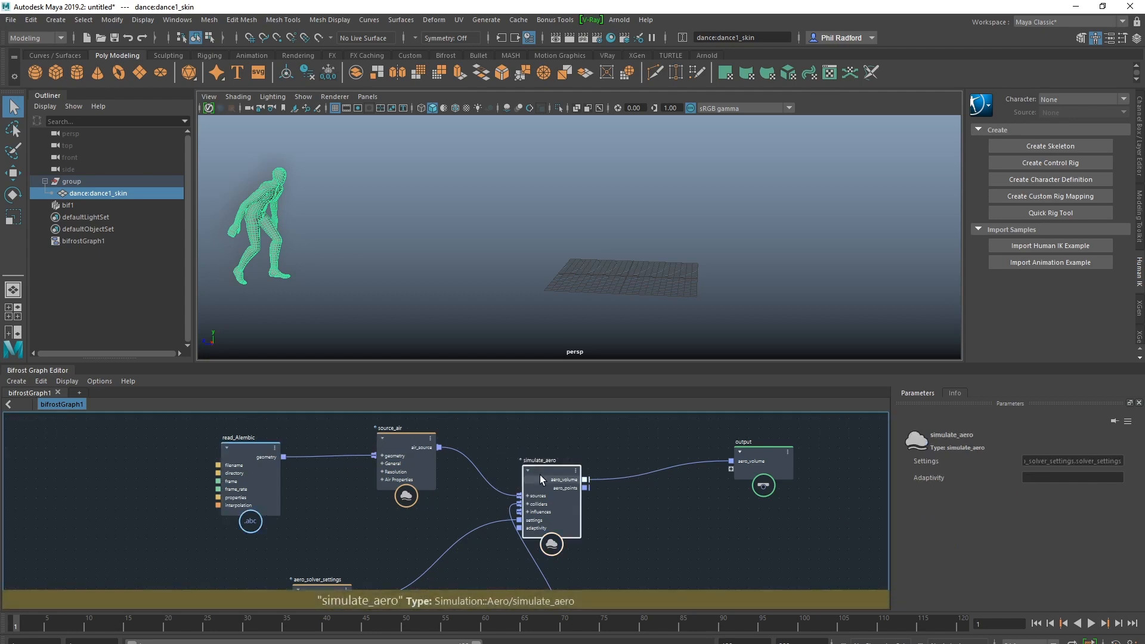
middle_click_drag(377, 545, 379, 472, "alt")
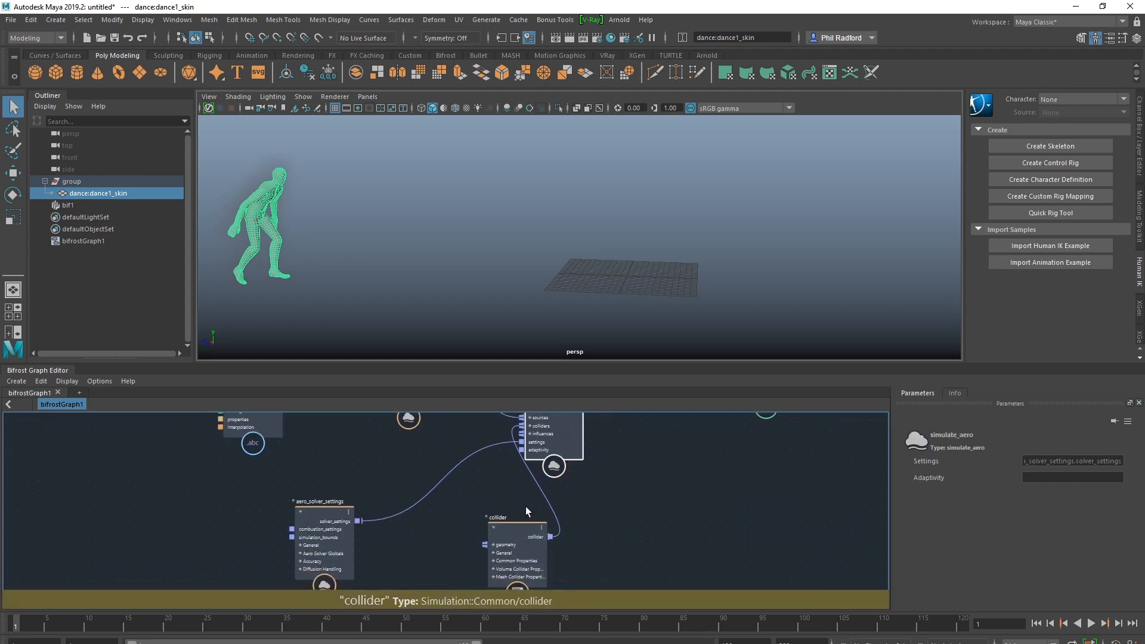
middle_click_drag(525, 506, 540, 553, "alt")
left_click_drag(332, 562, 381, 513)
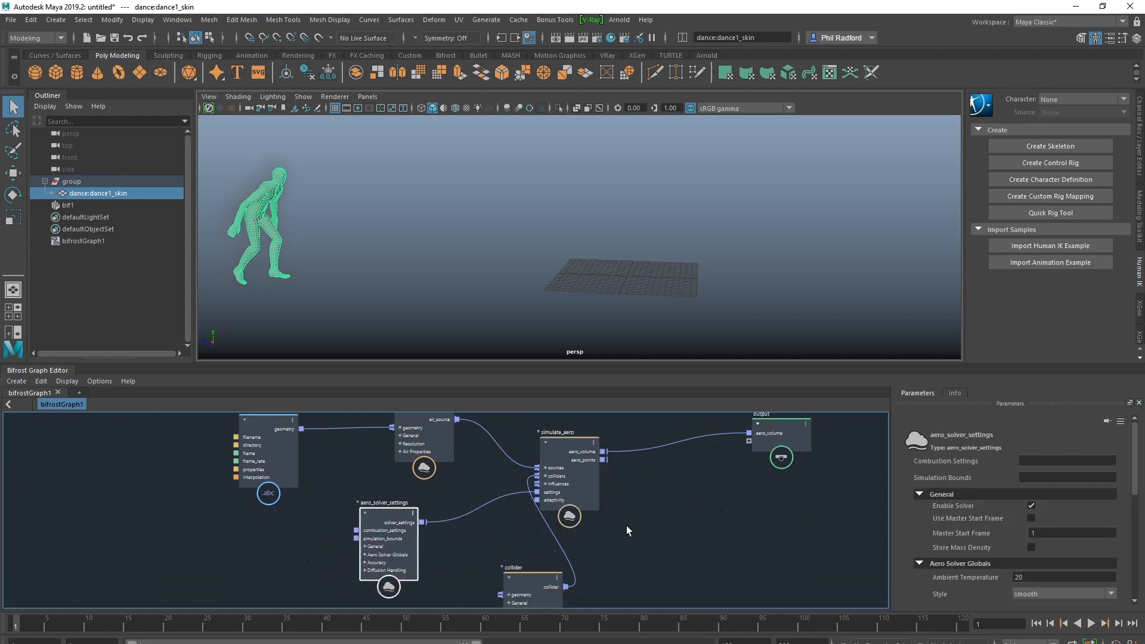
scroll(947, 442, "down", 3)
scroll(966, 487, "down", 5)
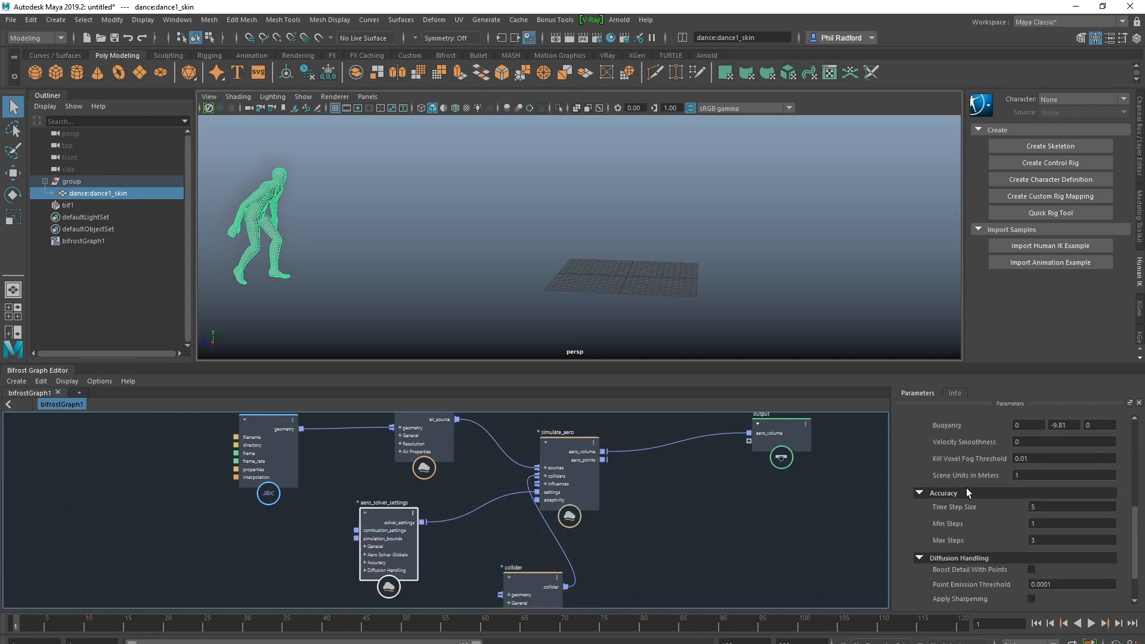
scroll(752, 531, "down", 1)
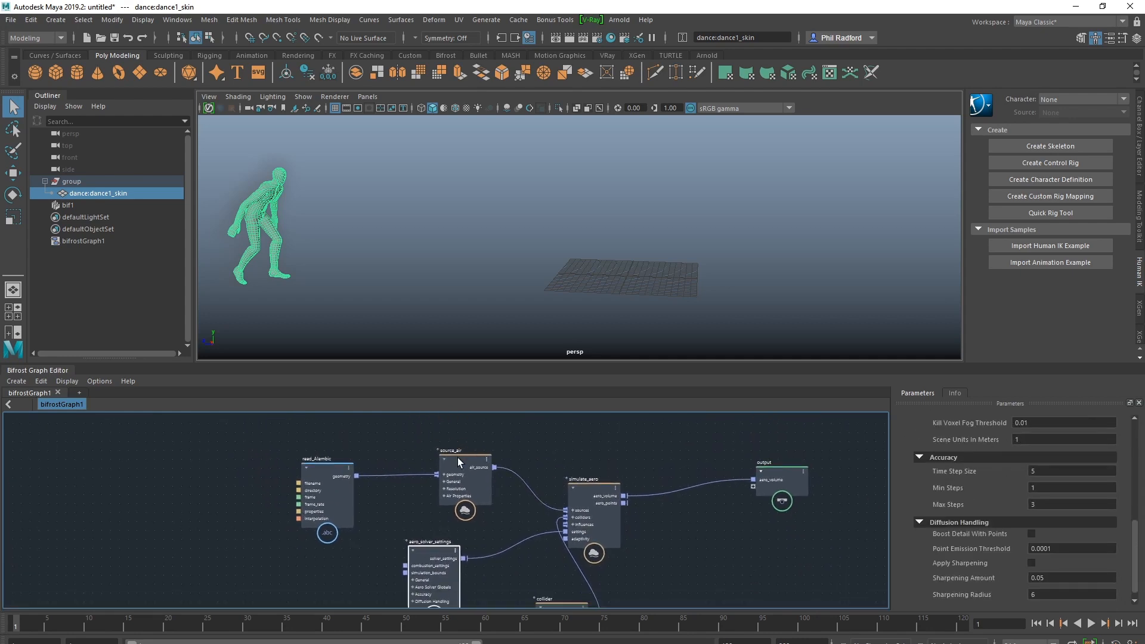
Set the source_air node's fog density to 10
left_click_drag(458, 461, 467, 450)
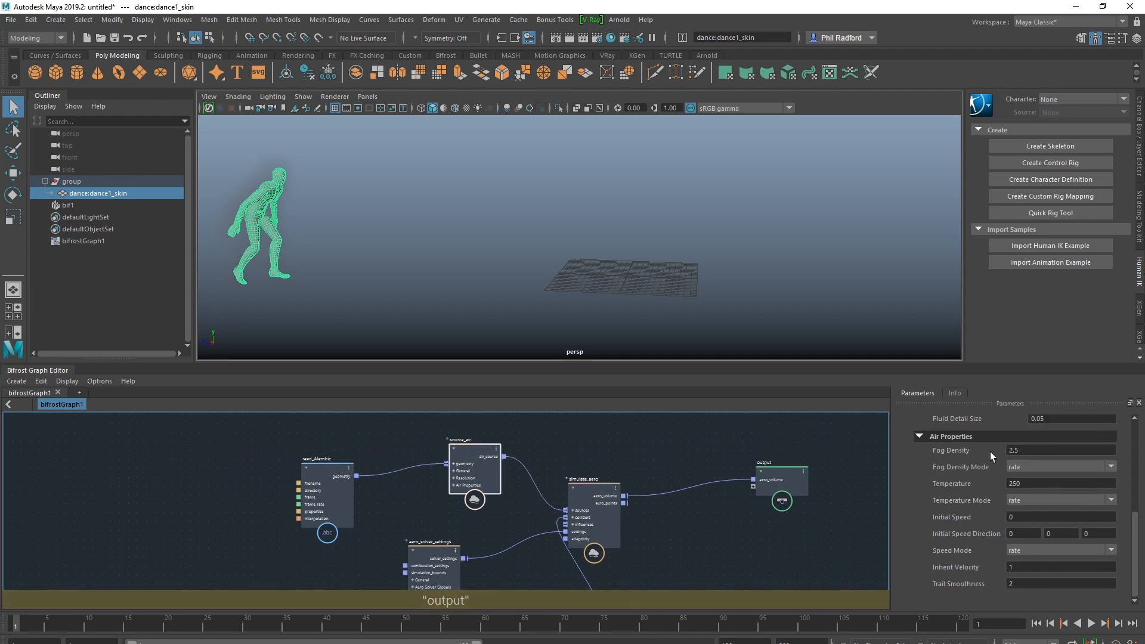
scroll(1021, 452, "up", 2)
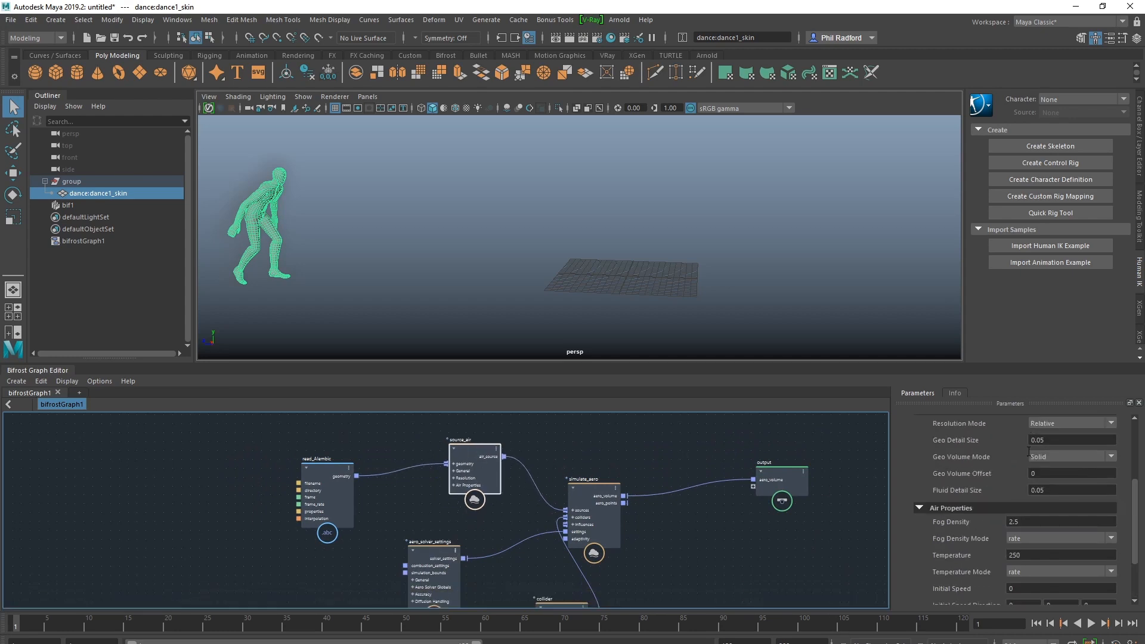
left_click(1024, 521)
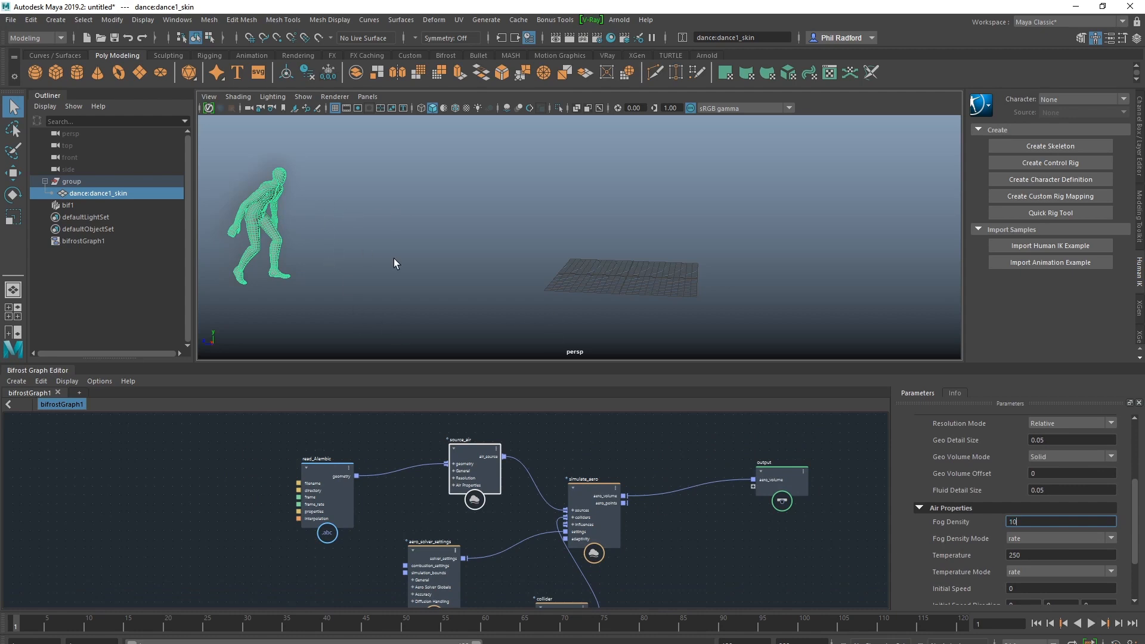
middle_click_drag(430, 252, 466, 254, "alt")
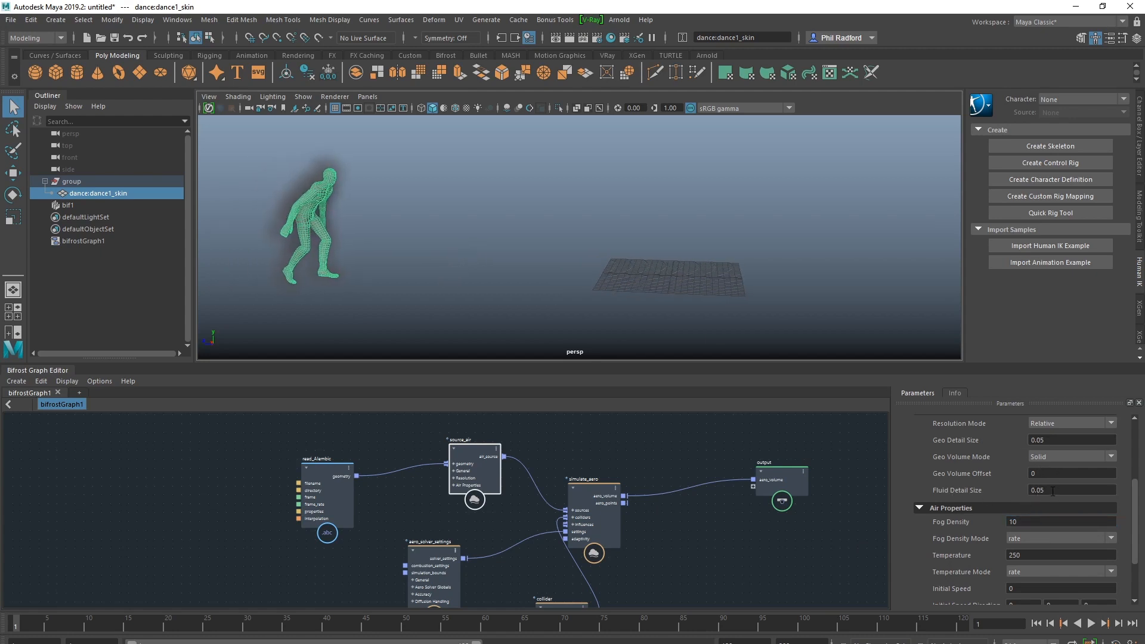
Play the smoke simulation from the first frame, stop it and return to the start of the timeline
left_click_drag(460, 257, 374, 260, "alt")
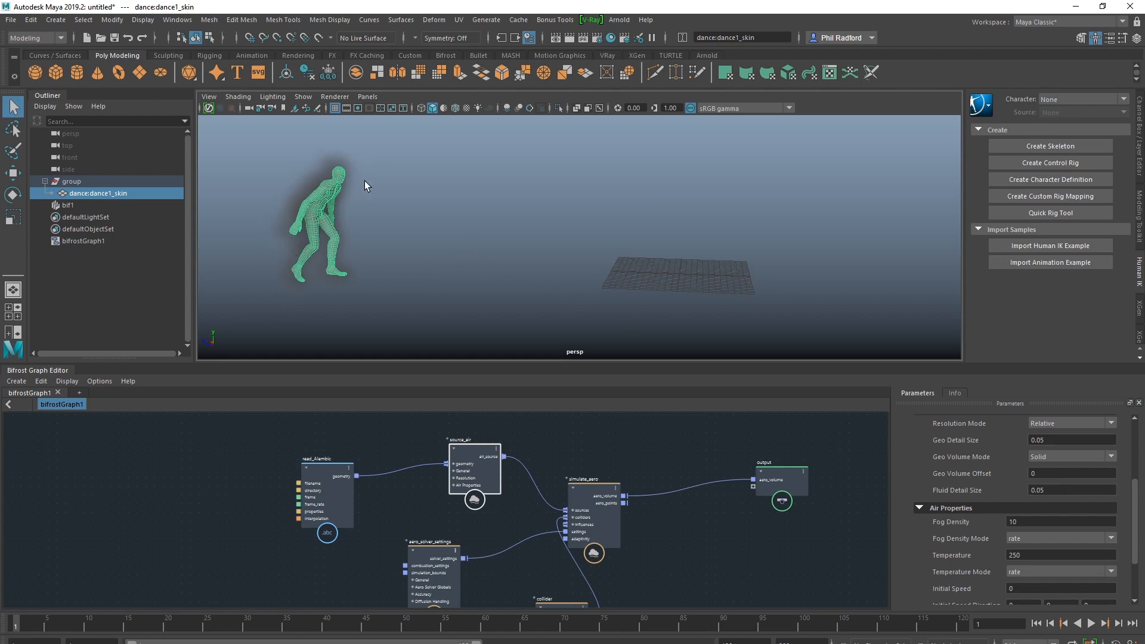
left_click(1090, 623)
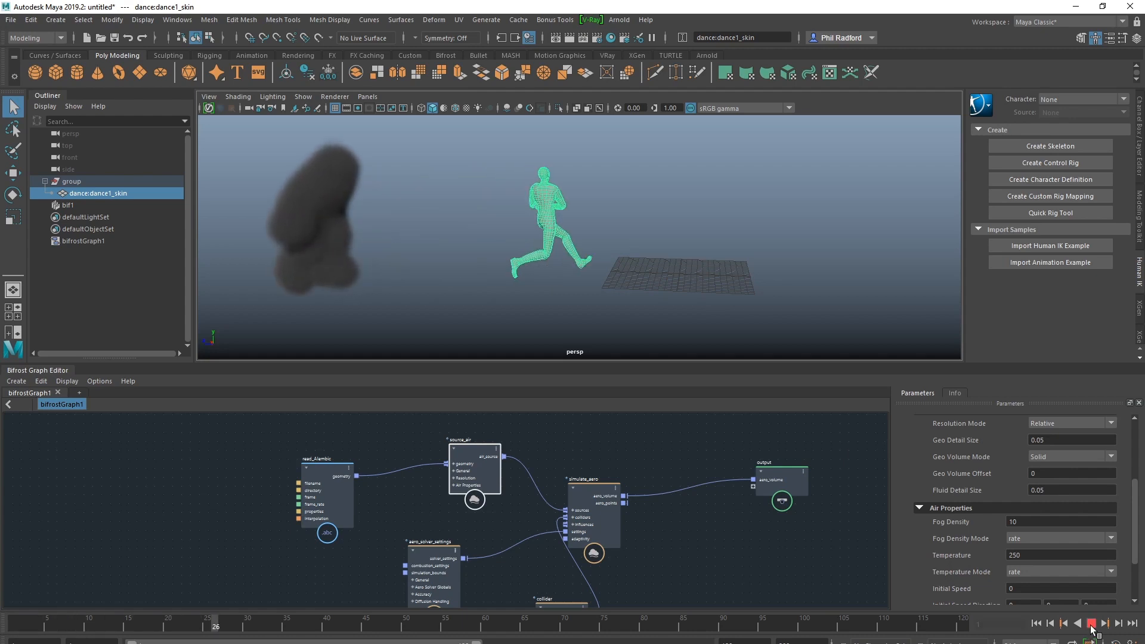
left_click(1091, 624)
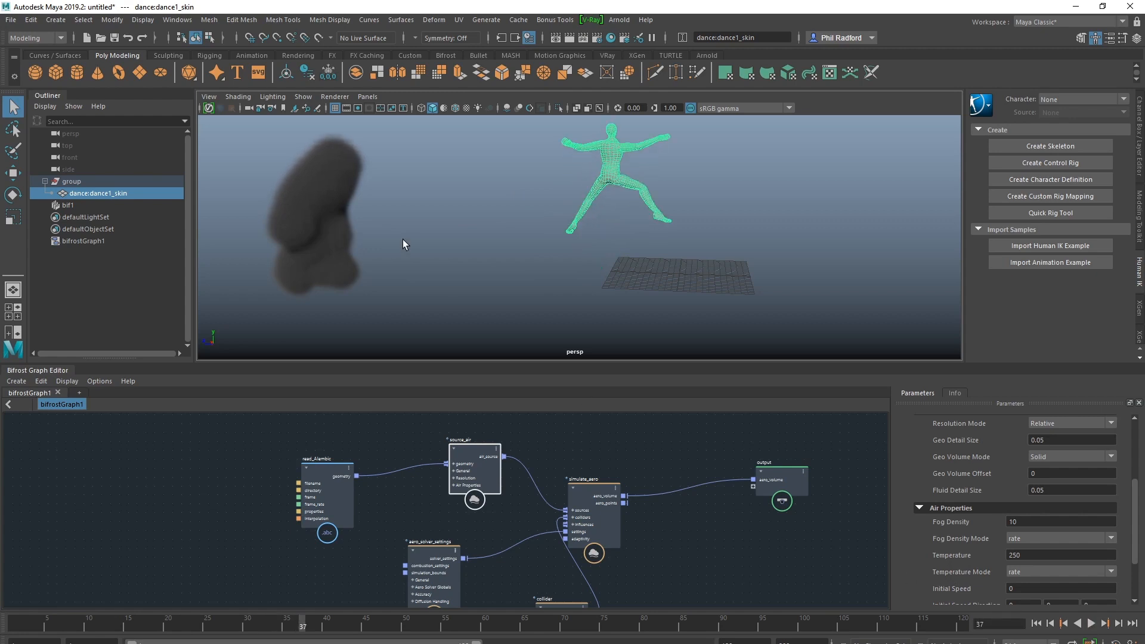
left_click(1035, 623)
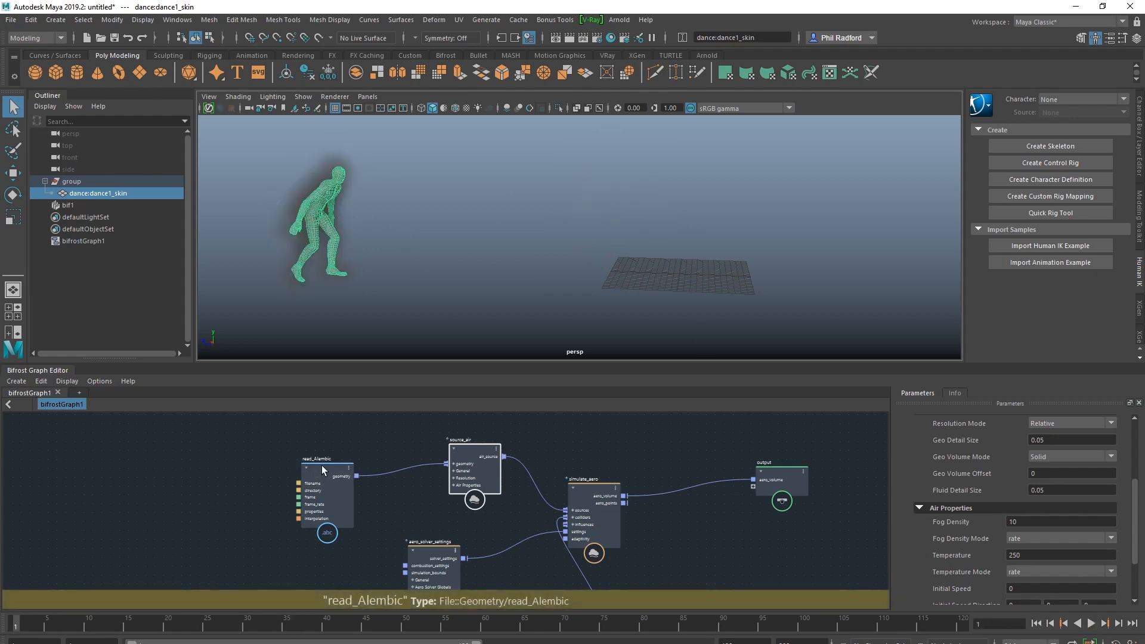
Set the read_Alembic node's frame to 20 and play back part of the simulation
mouse_move(321, 465)
left_mouse_down()
mouse_move(295, 466)
mouse_move(305, 460)
left_mouse_up()
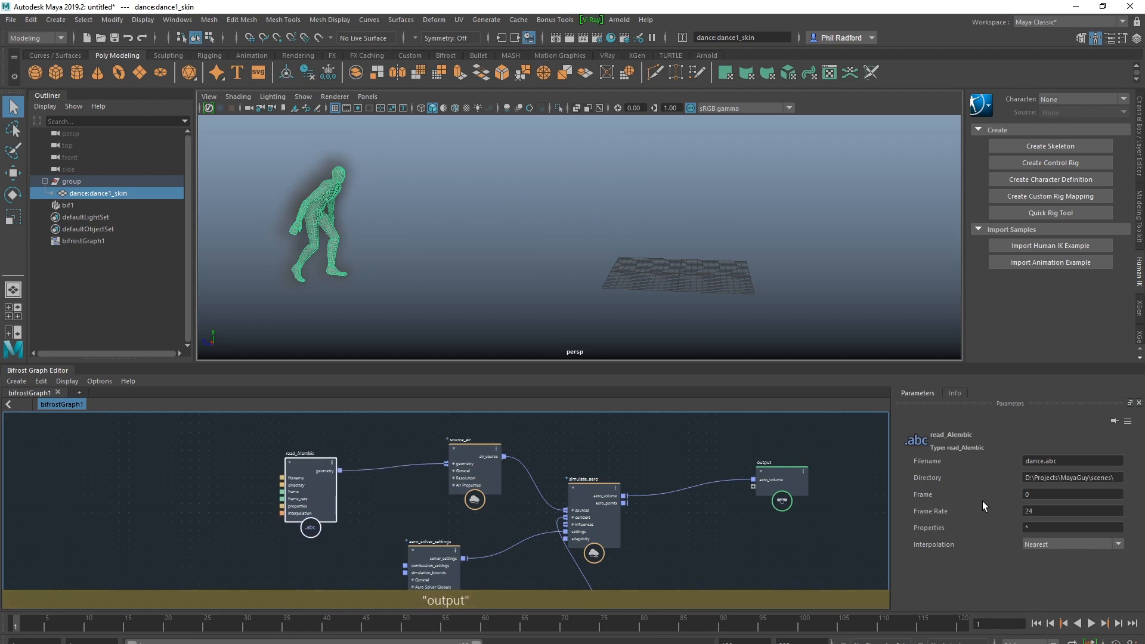
left_click(1033, 495)
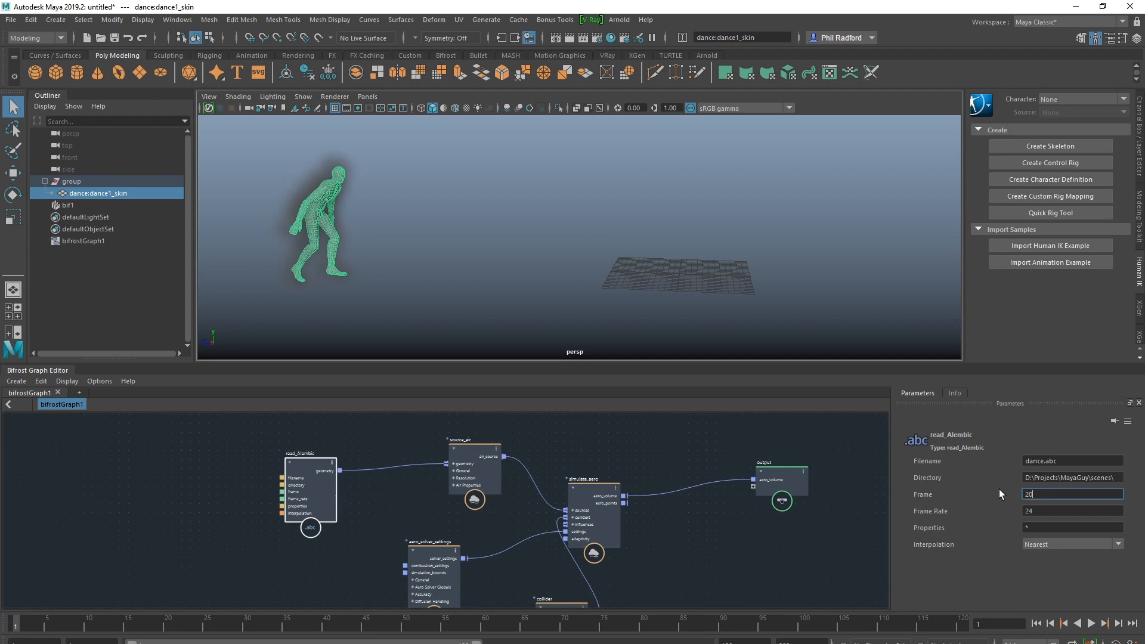
key("Return")
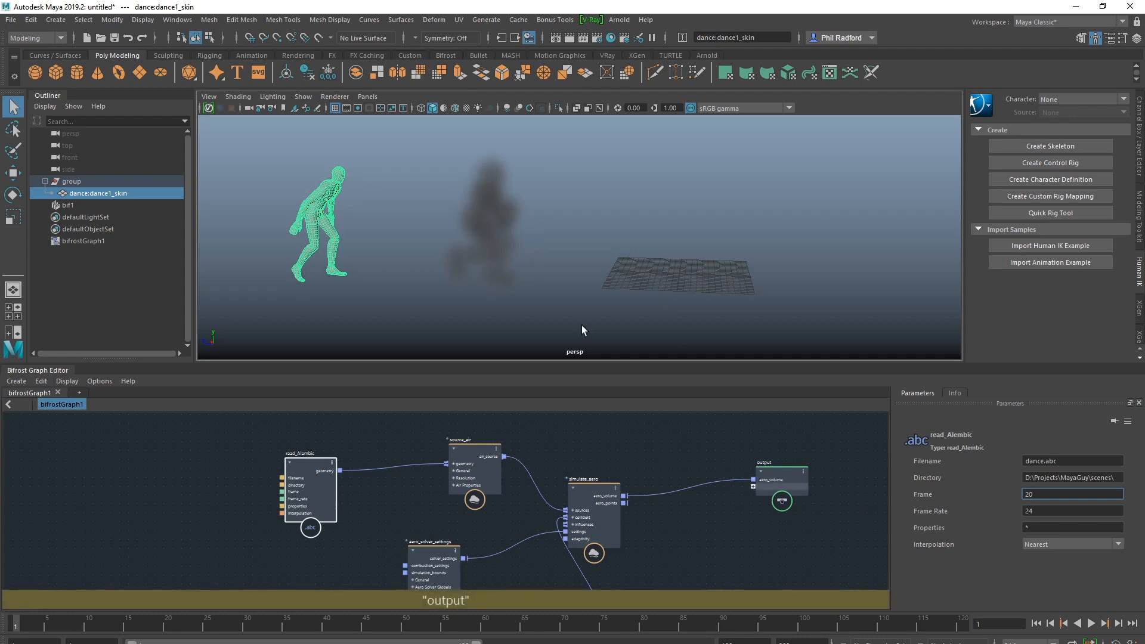
left_click(1091, 623)
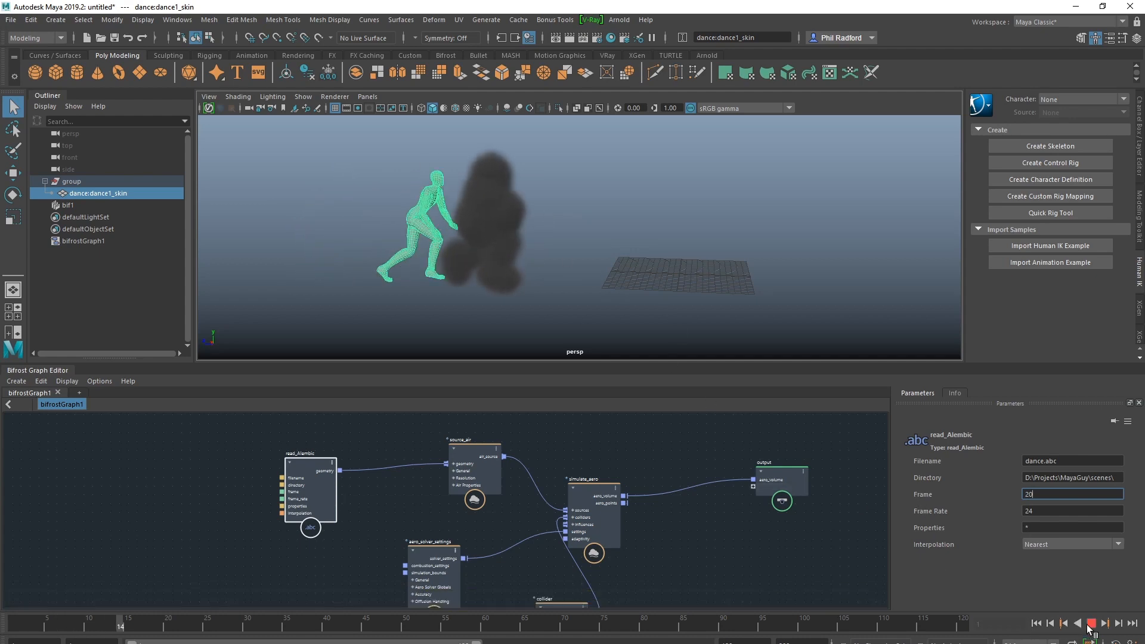
left_click(1089, 625)
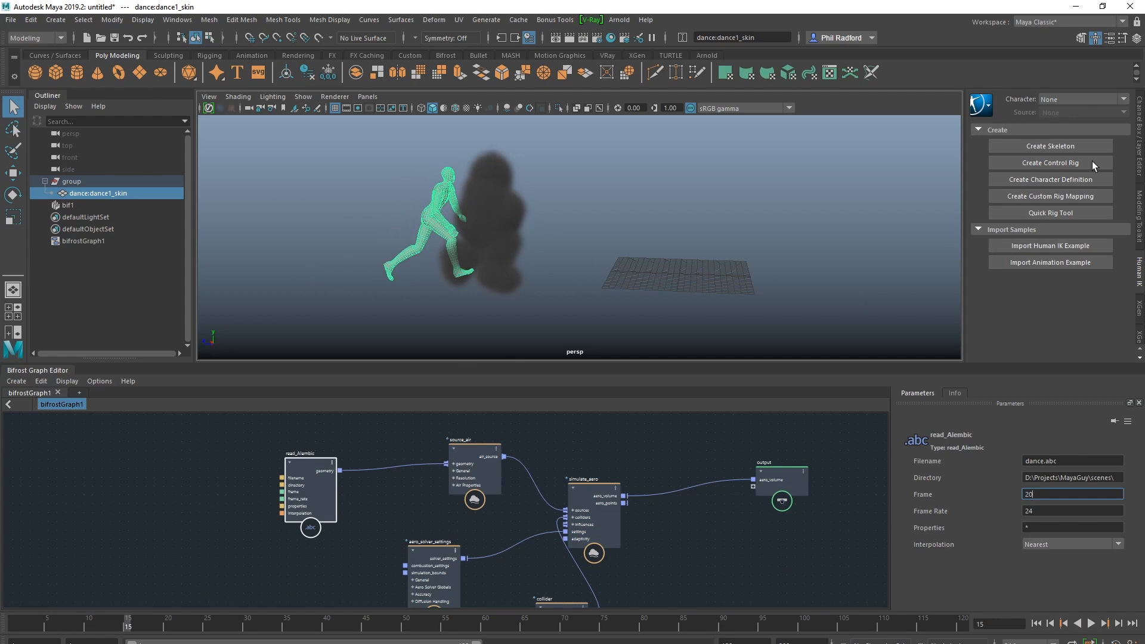
Put the dance:dance1_skin mesh on a new display layer and hide that layer
left_click(1139, 138)
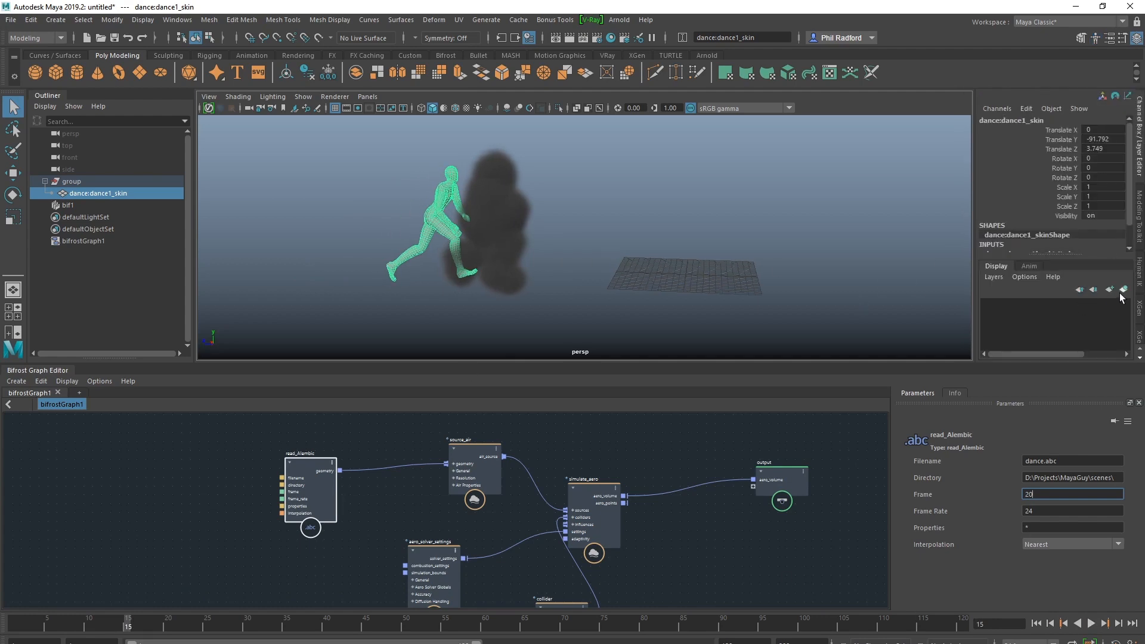
left_click(988, 305)
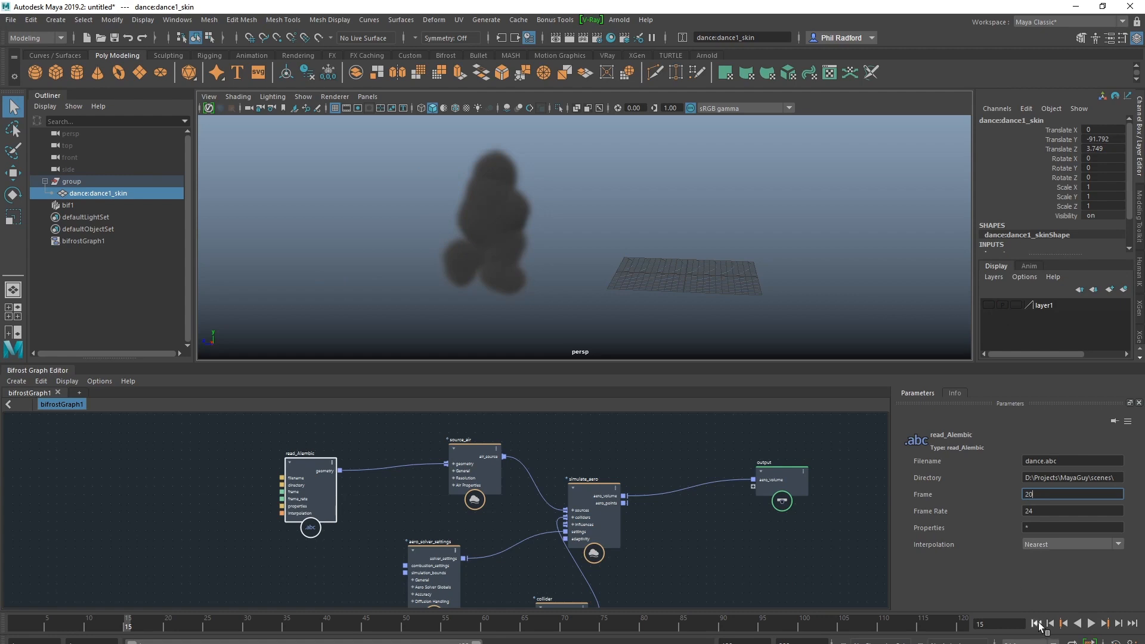
Return to the first frame of the timeline and set the read_Alembic node's frame to 1
left_click(1035, 623)
double_click(1030, 494)
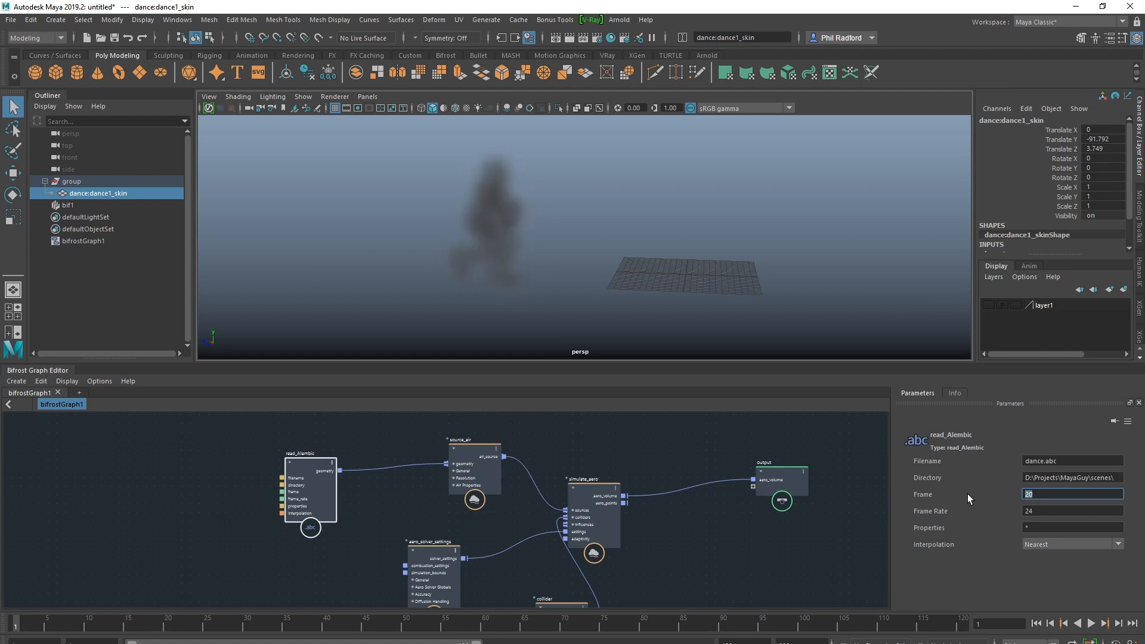
type("1")
left_click(1038, 511)
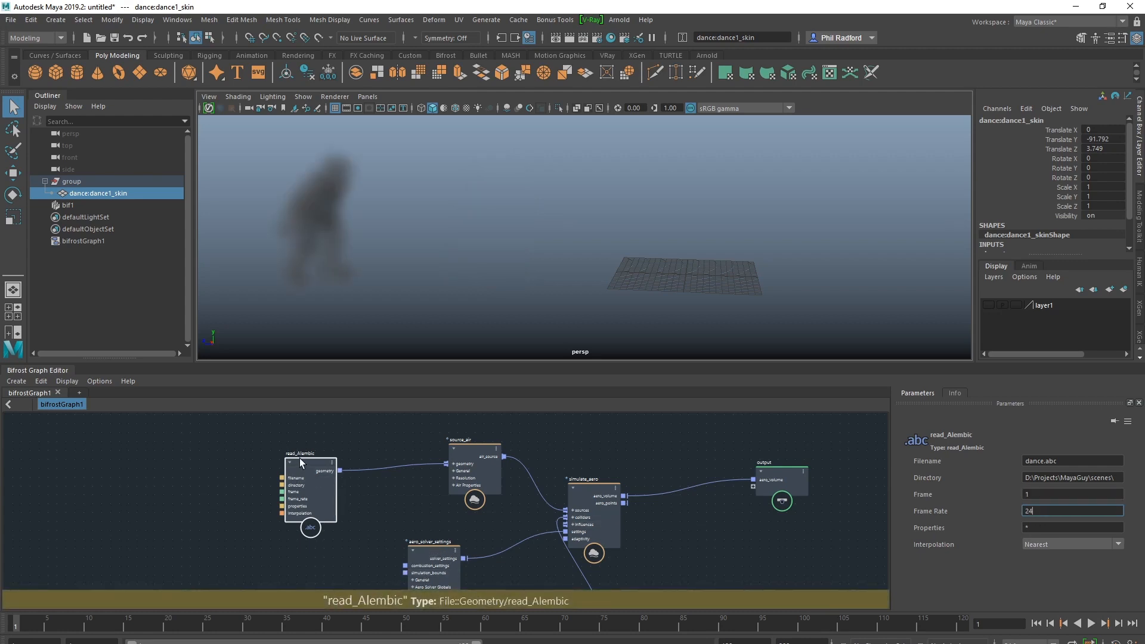
Reposition the read_Alembic node in the Bifrost graph and add a time node before it
left_click_drag(300, 462, 243, 454)
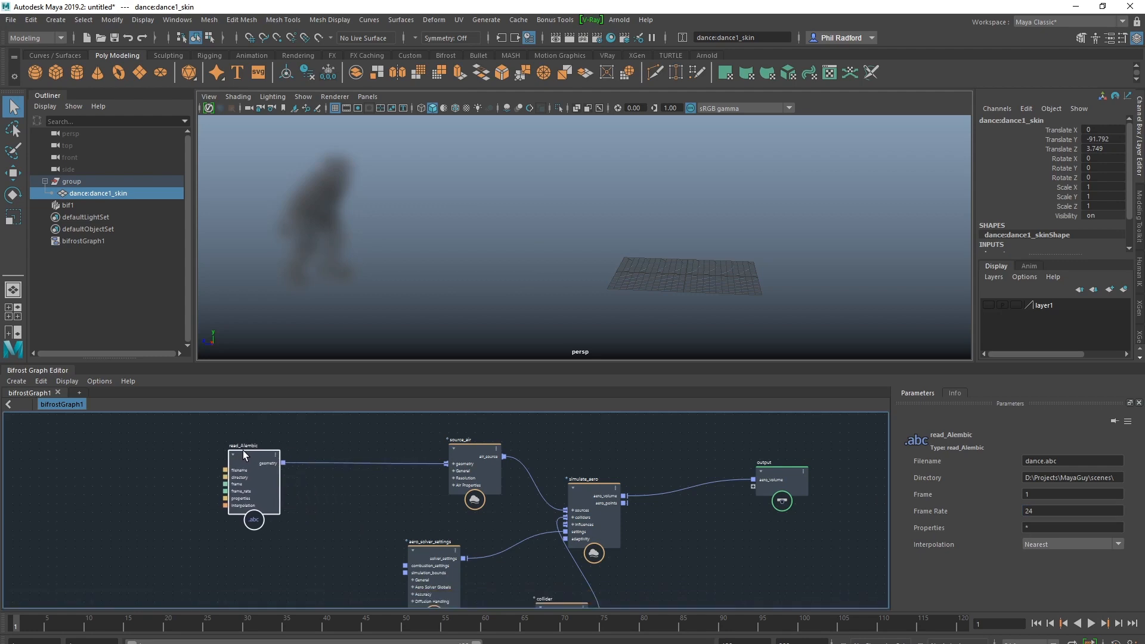
middle_click_drag(345, 502, 402, 480)
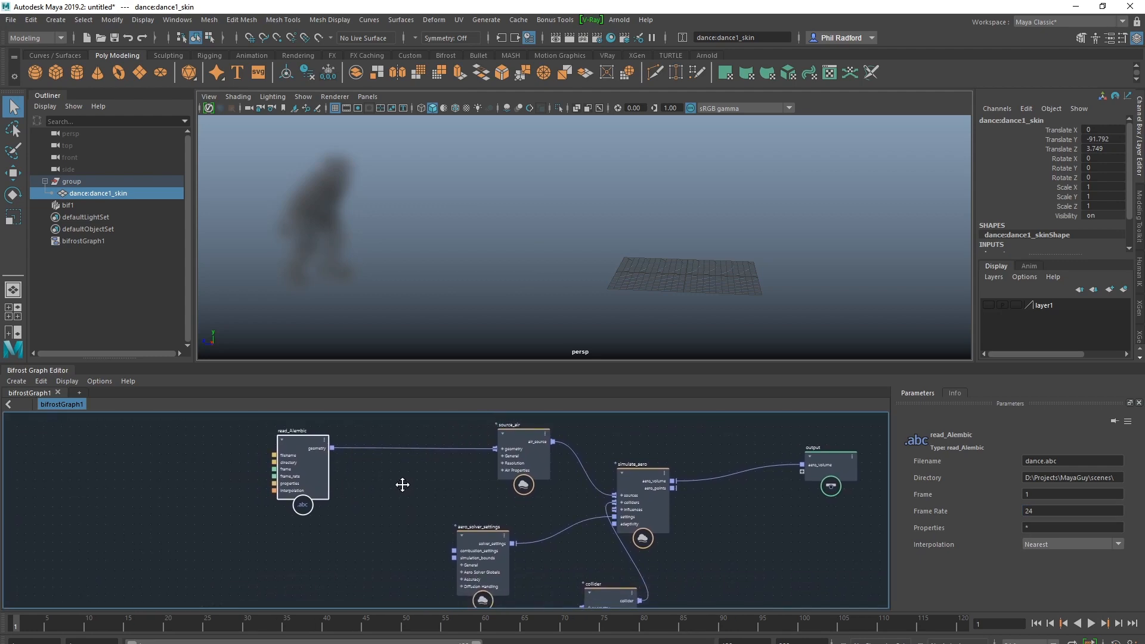
left_click_drag(287, 449, 366, 437)
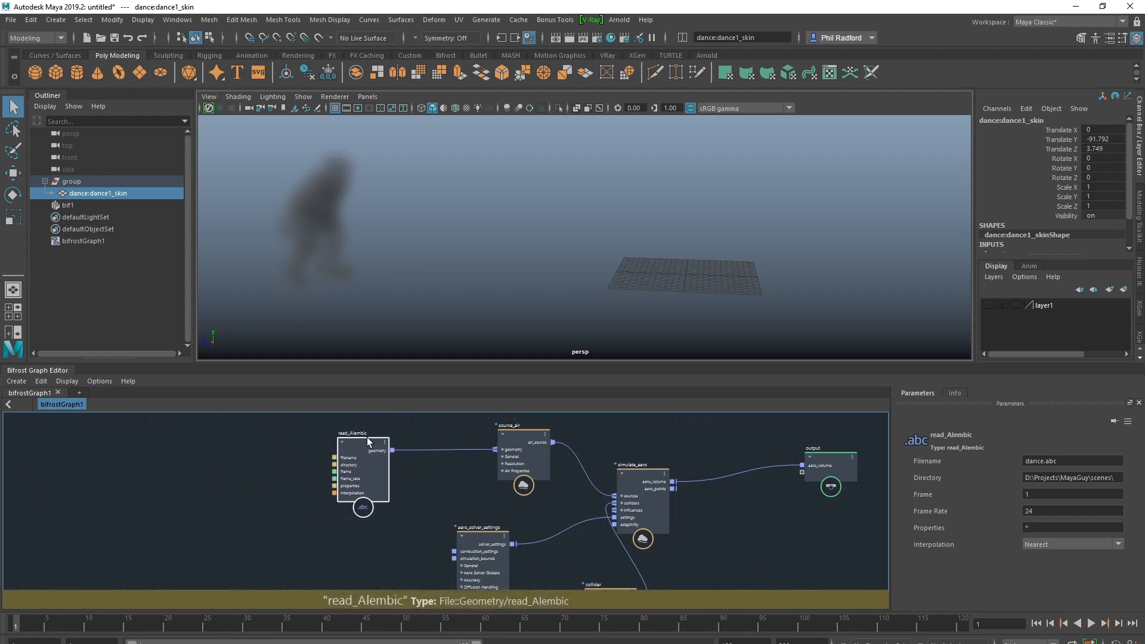
key("Tab")
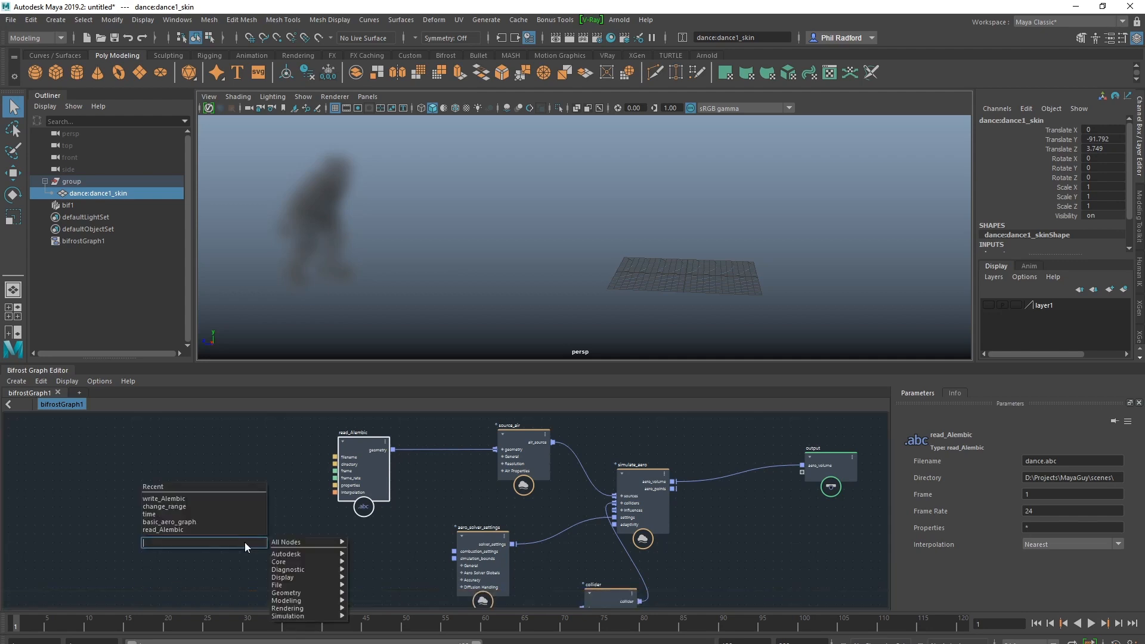
type("tim")
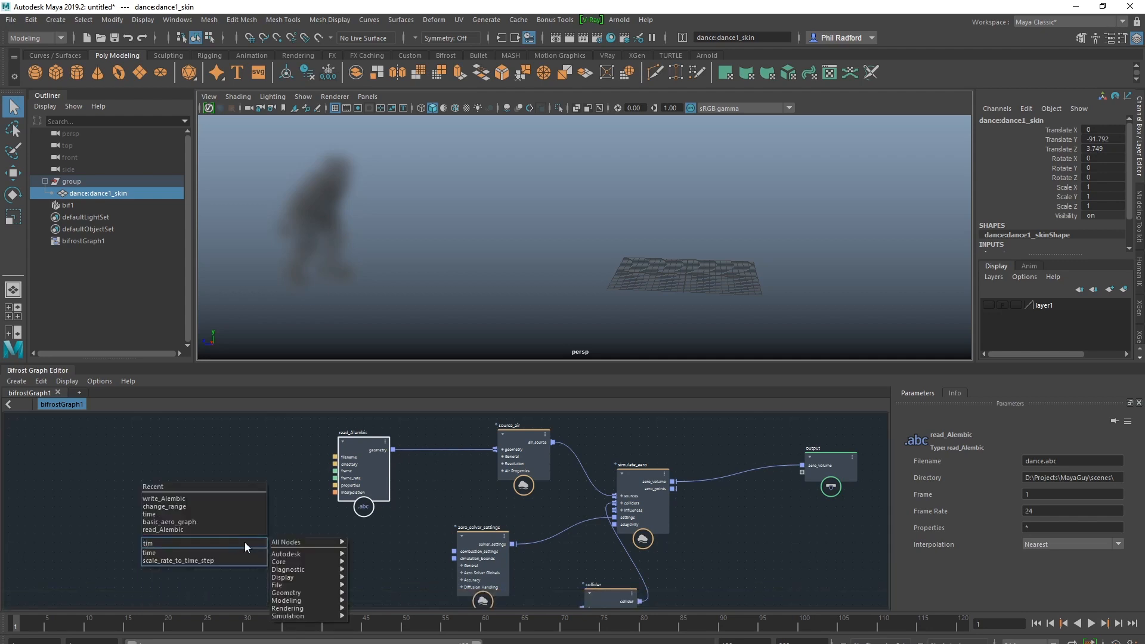
left_click(239, 552)
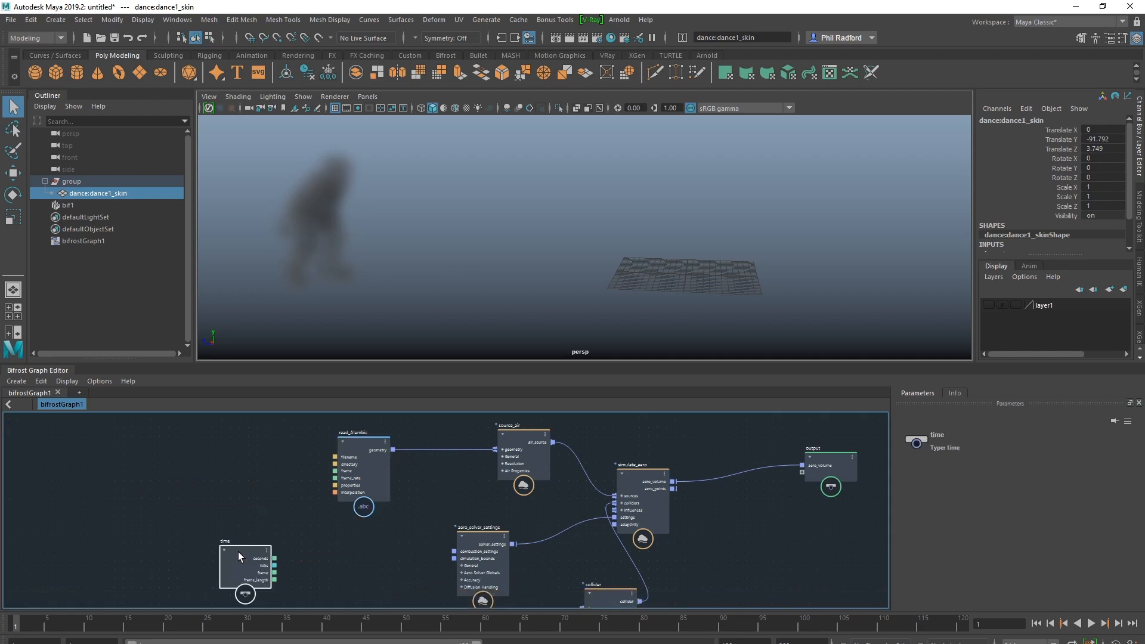
left_click_drag(238, 552, 235, 506)
Connect the time node's frame output to the read_Alembic node's frame input
left_click(335, 544)
right_click_drag(337, 543, 404, 542, "alt")
middle_click_drag(376, 543, 421, 566, "alt")
right_click_drag(421, 566, 424, 559, "alt")
middle_click_drag(424, 560, 492, 560, "alt")
right_click_drag(493, 559, 563, 549, "alt")
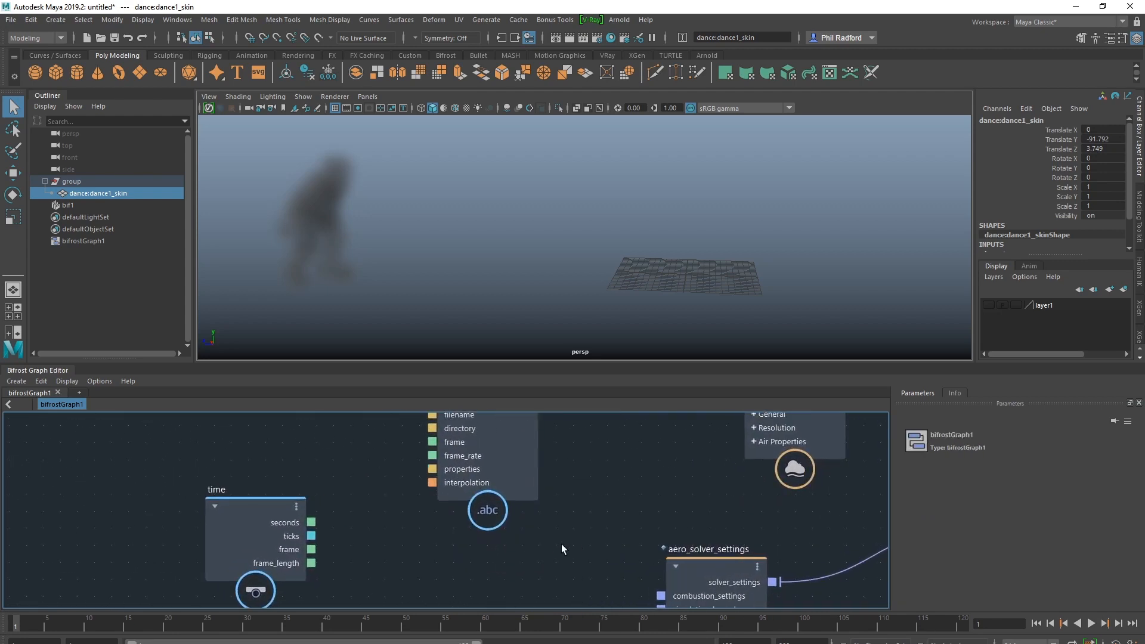
middle_click_drag(571, 550, 606, 582, "alt")
right_click_drag(607, 582, 554, 591, "alt")
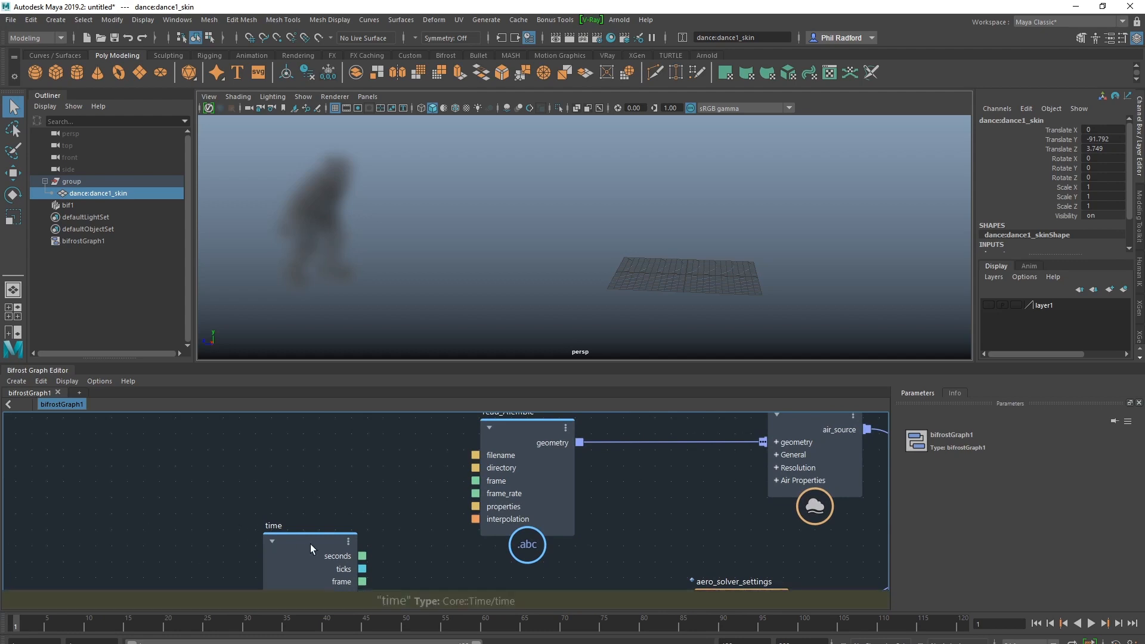
left_click_drag(310, 548, 484, 488)
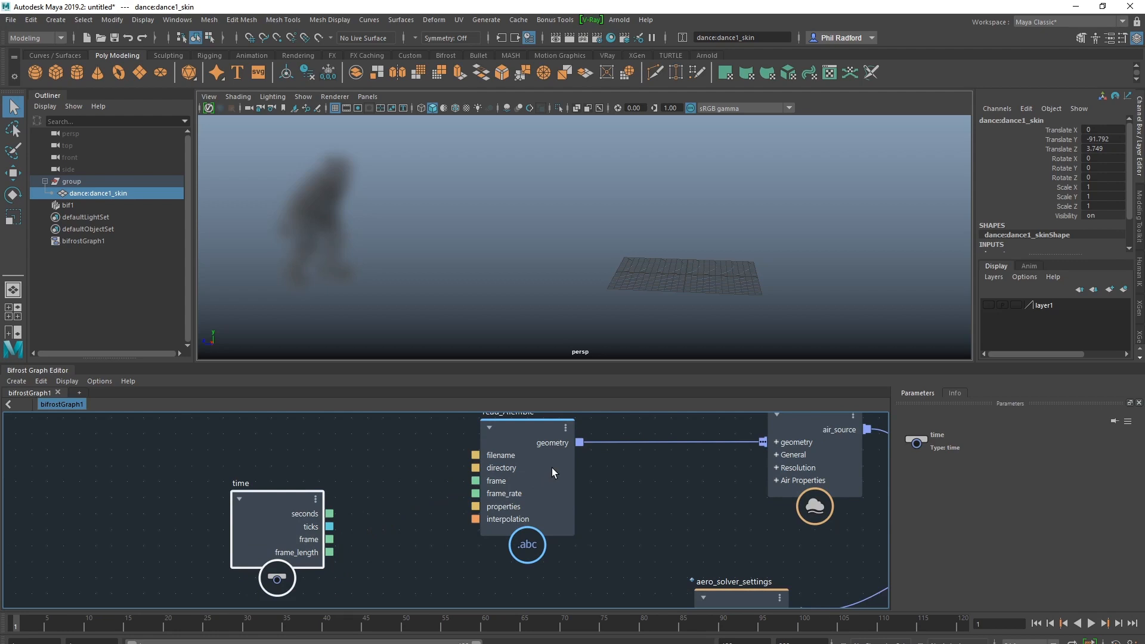
key("ctrl+z")
middle_click_drag(654, 479, 581, 512, "alt")
right_click_drag(581, 512, 494, 513, "alt")
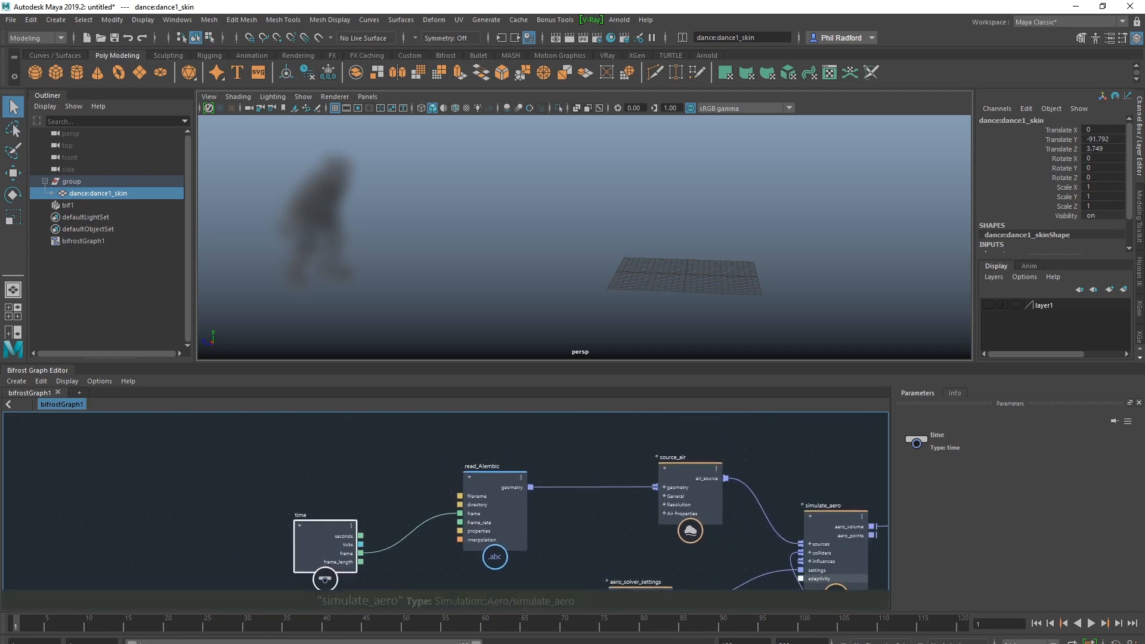
Play back the smoke simulation, stop it and view the aero_solver_settings node's parameters
left_click(1090, 623)
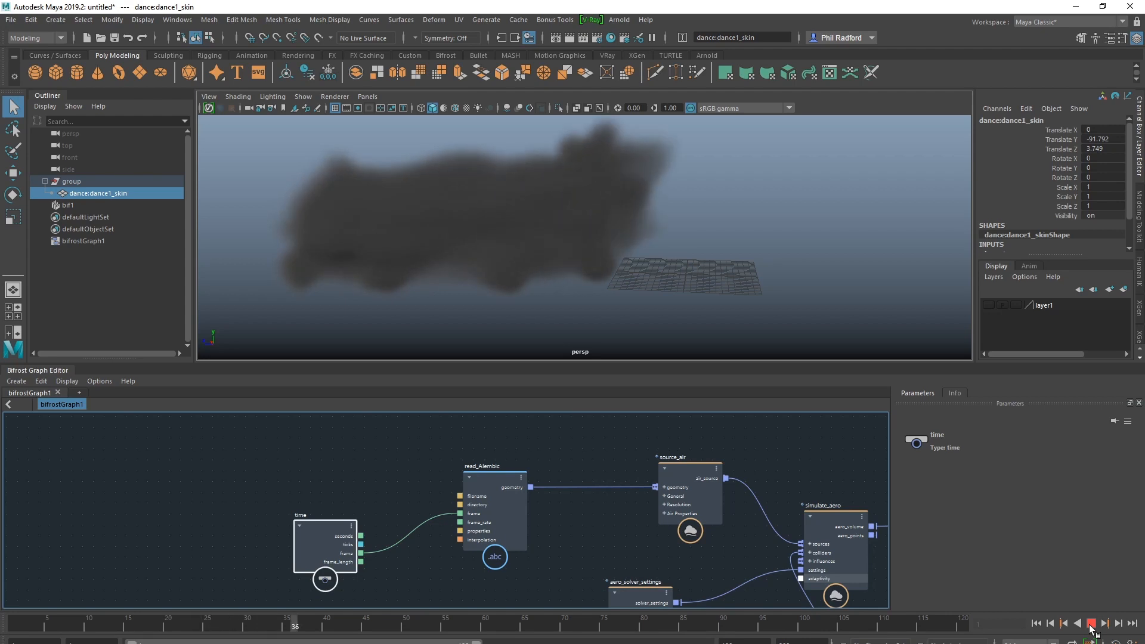
left_click(1090, 626)
middle_click_drag(566, 523, 491, 462, "alt")
left_click(559, 527)
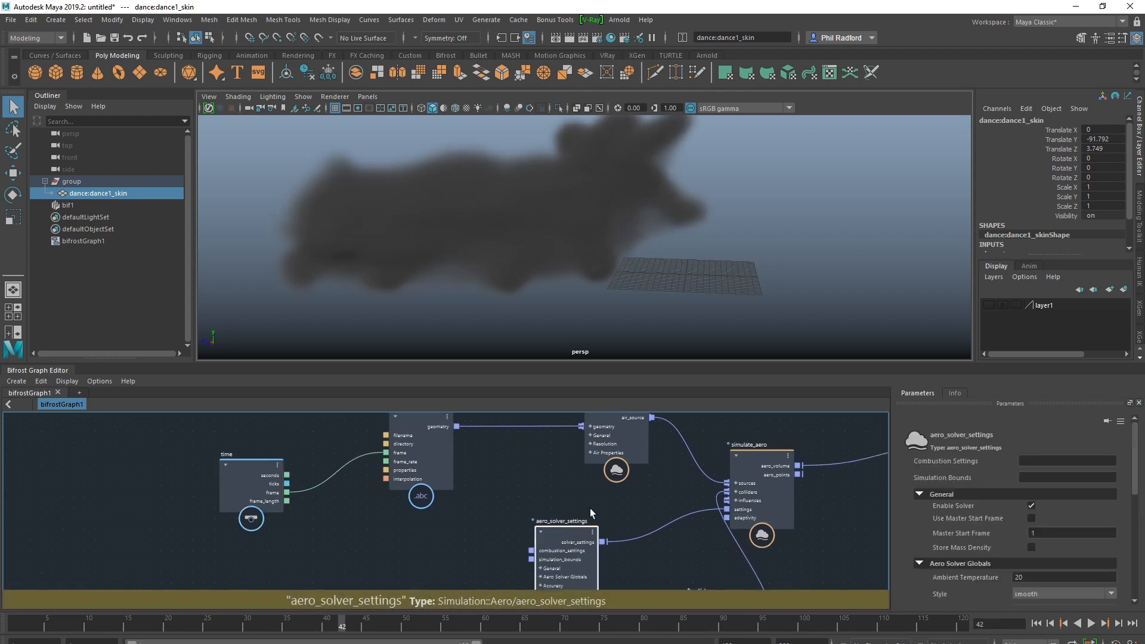
Set the source_air node's fluid detail size to 0.02 and return to the first frame
left_click(610, 420)
scroll(1049, 525, "down", 2)
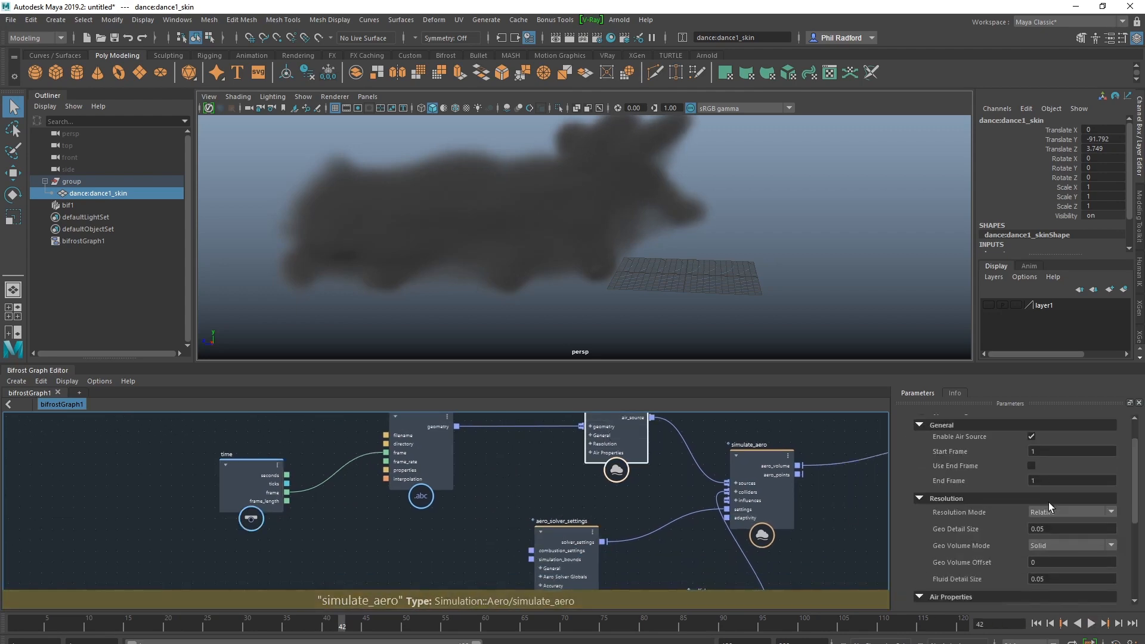
scroll(1004, 521, "down", 1)
scroll(982, 527, "down", 1)
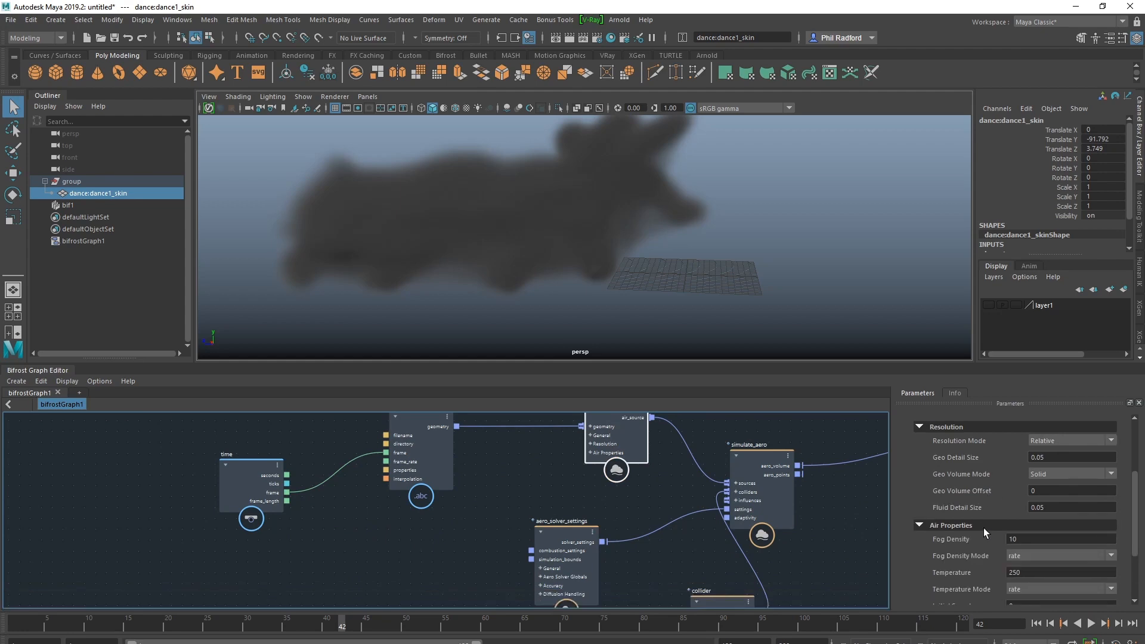
left_click(1053, 509)
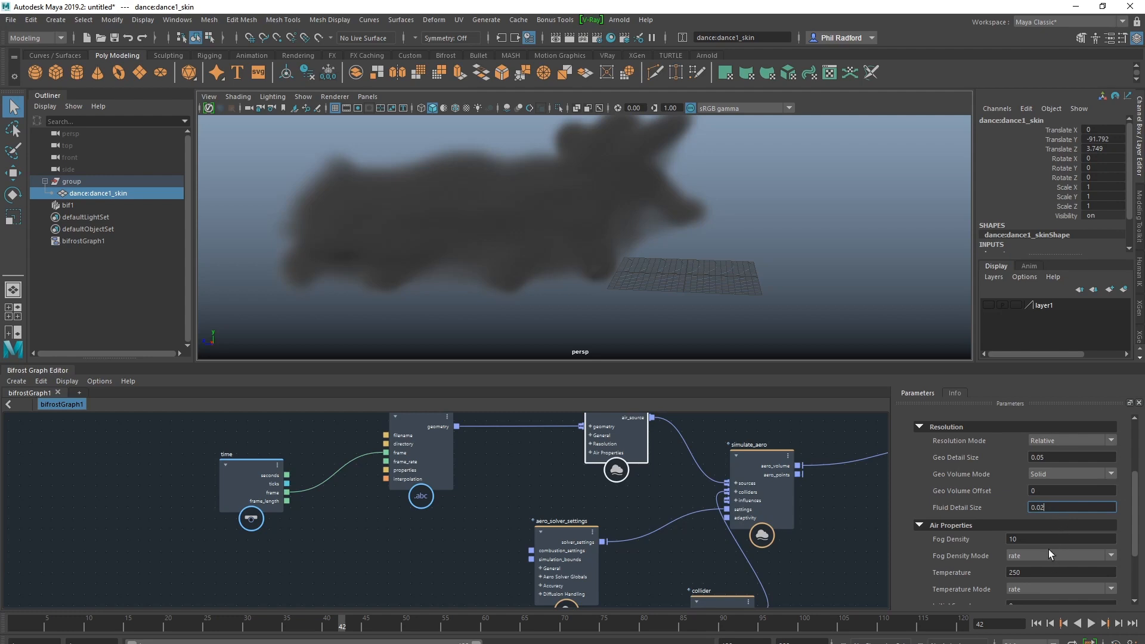
key("Return")
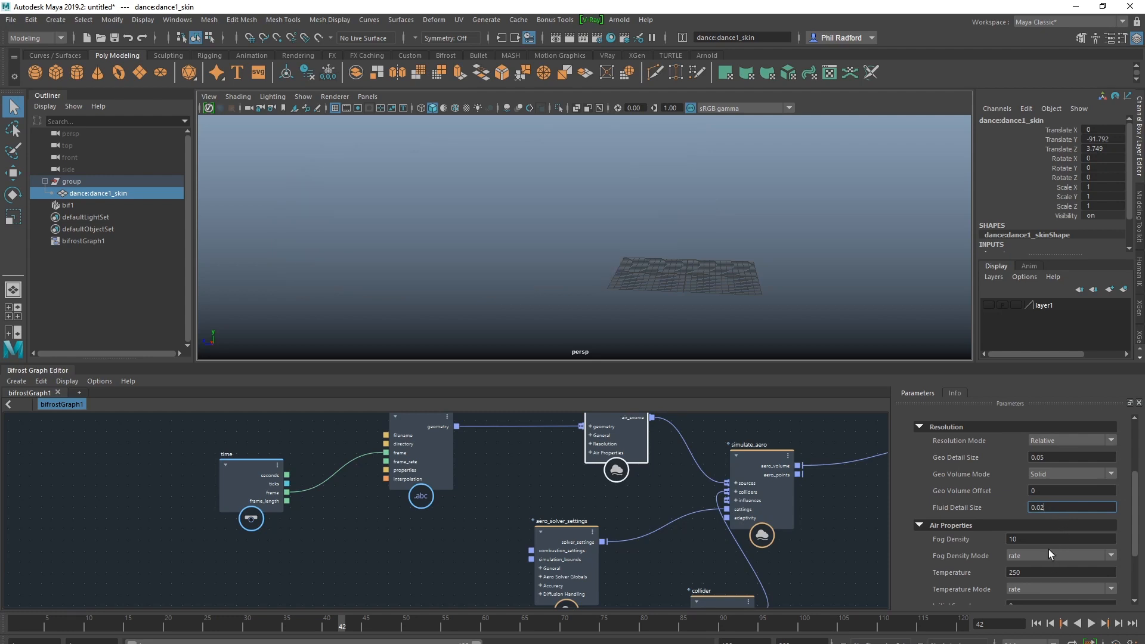
left_click(1036, 621)
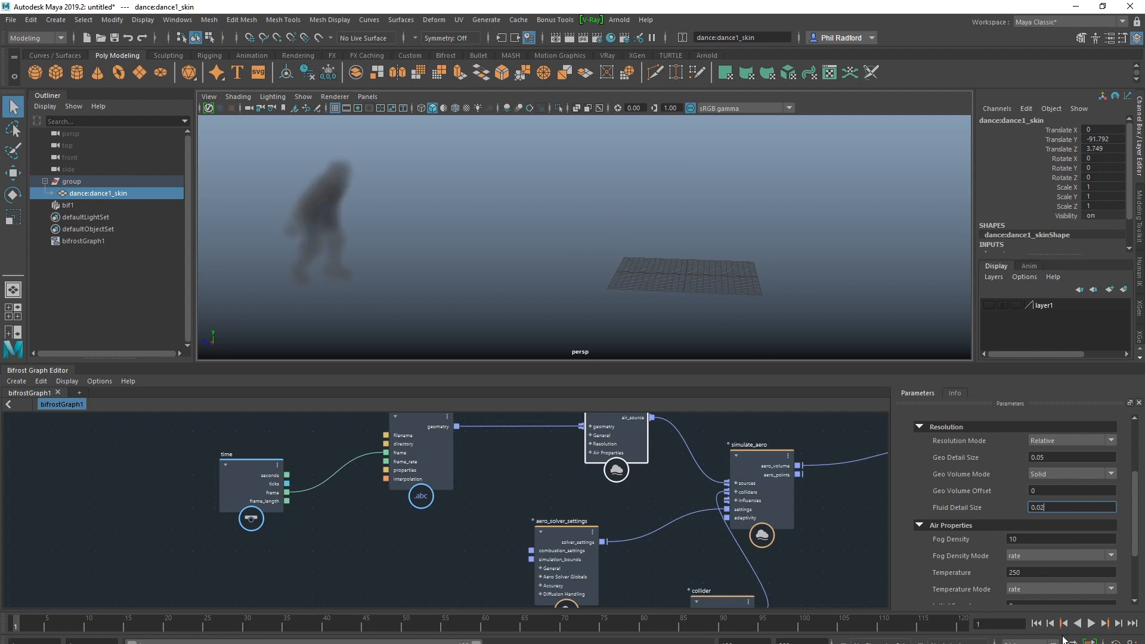
Delete all the nodes from bifrostGraph1, leaving the graph empty
scroll(745, 422, "down", 1)
scroll(745, 424, "down", 1)
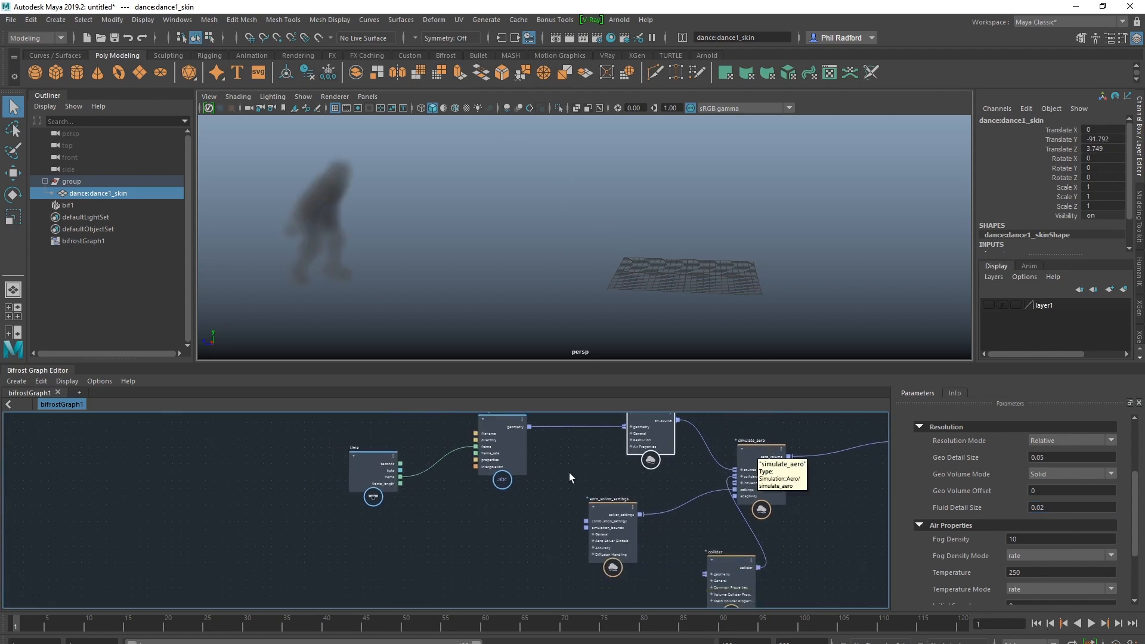
middle_click_drag(561, 472, 412, 475, "alt")
scroll(440, 512, "down", 1)
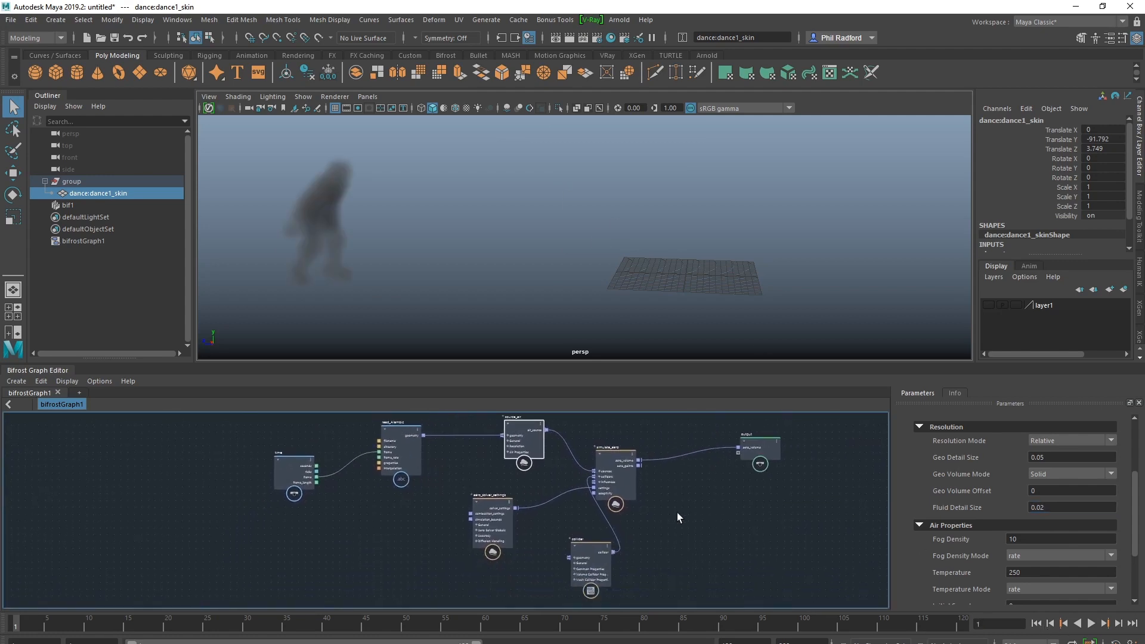
middle_click_drag(663, 479, 673, 485, "alt")
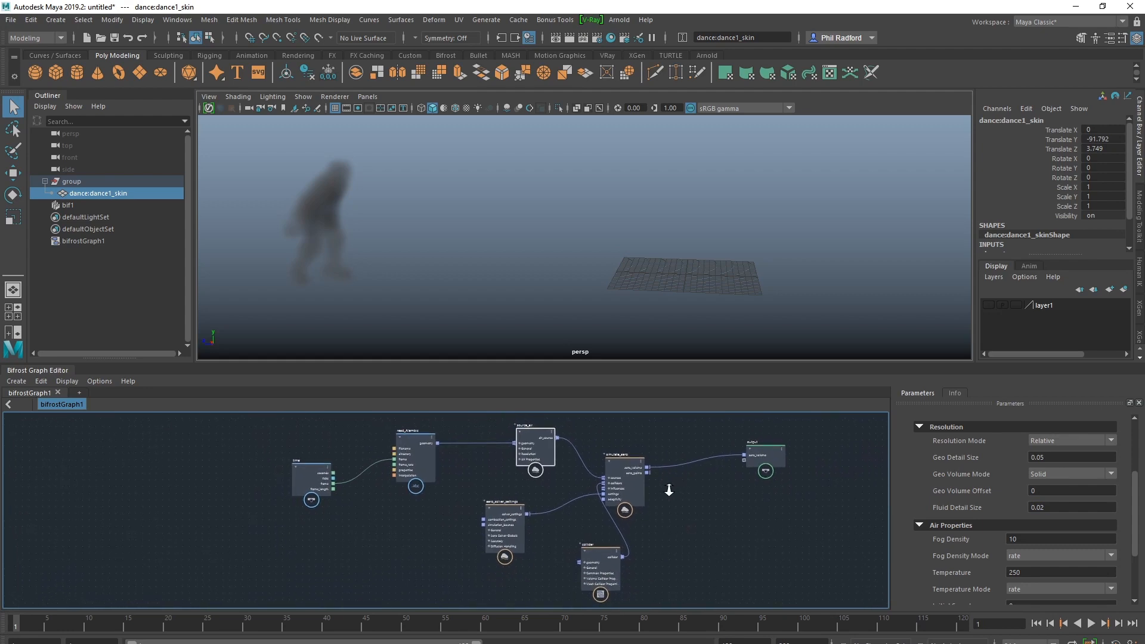
left_click(673, 488)
scroll(674, 483, "down", 1)
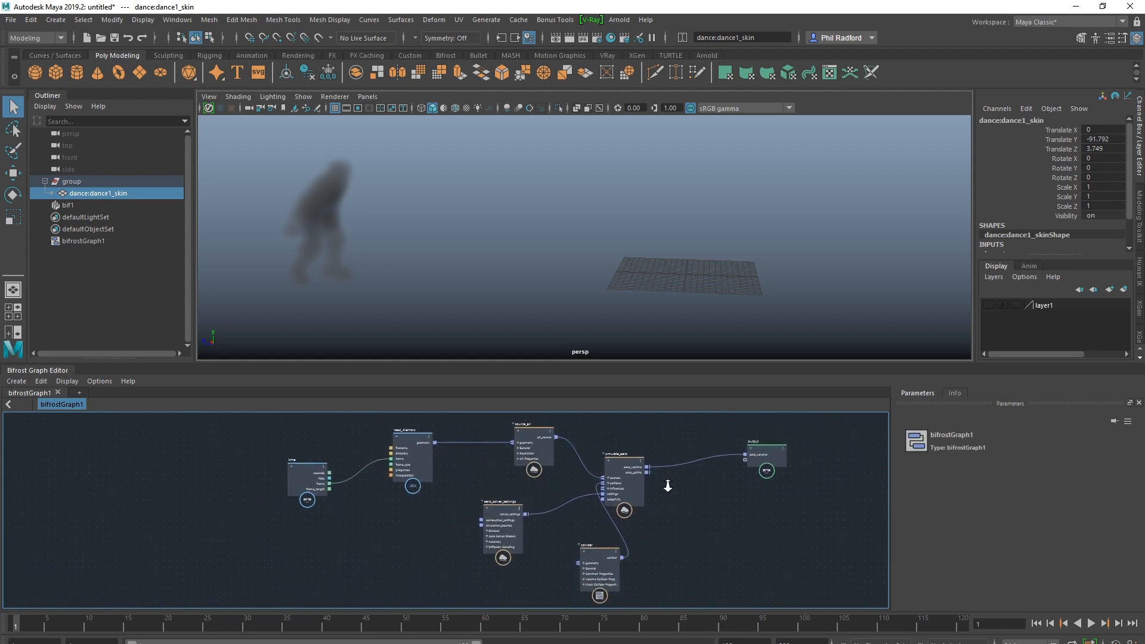
left_click_drag(106, 641, 147, 625)
key("Delete")
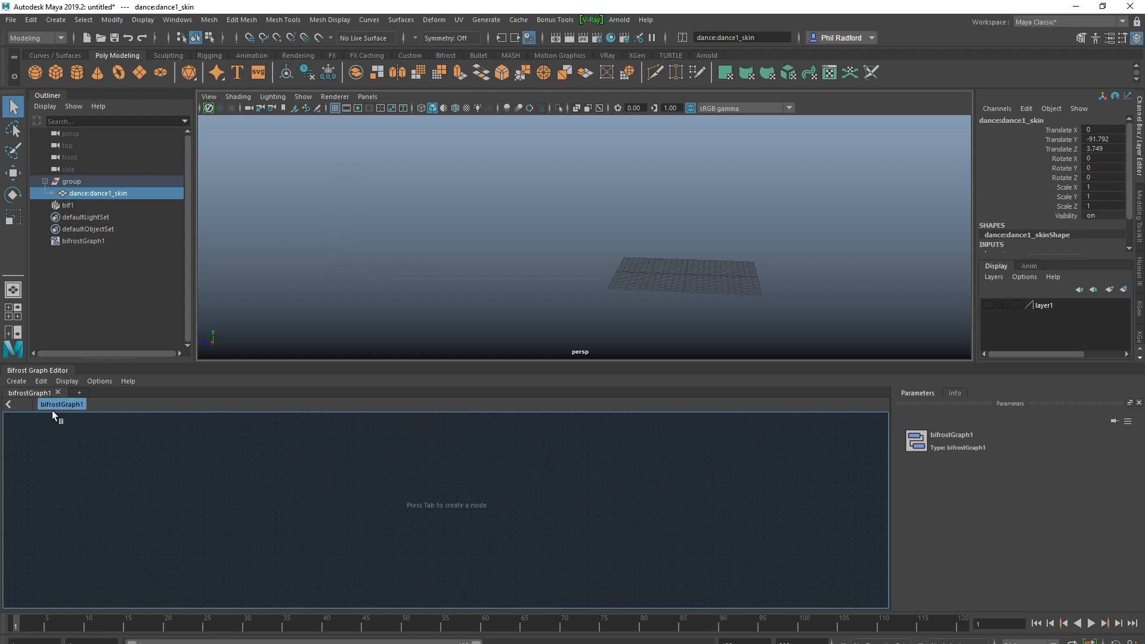
Delete the bif1 and bifrostGraph1 objects from the scene
left_click(78, 203)
key("Delete")
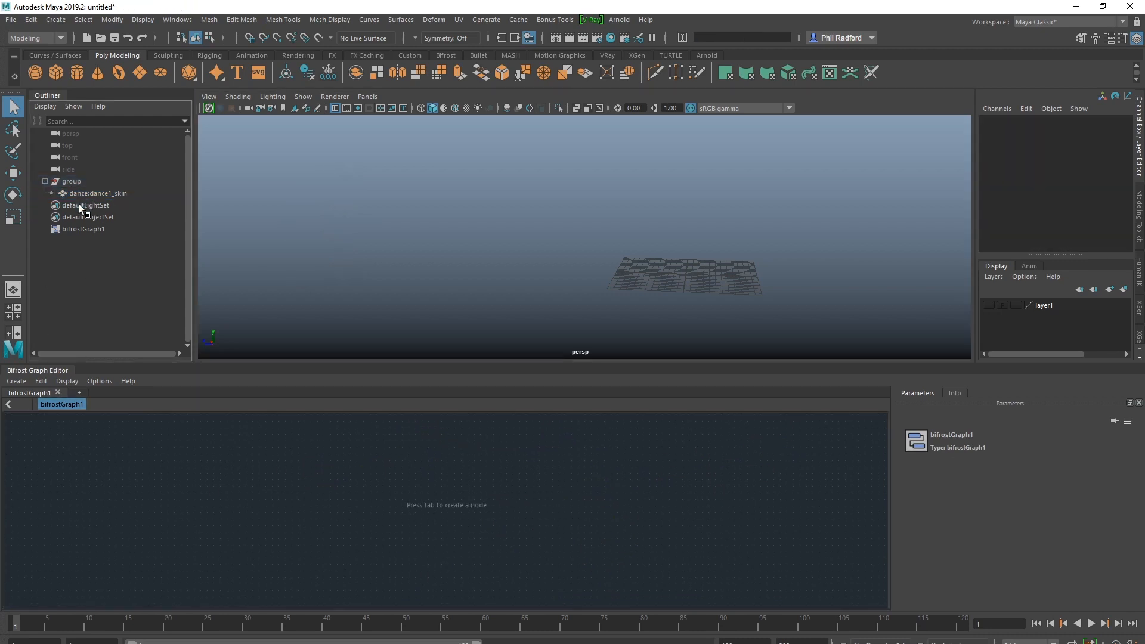
left_click(78, 227)
key("Delete")
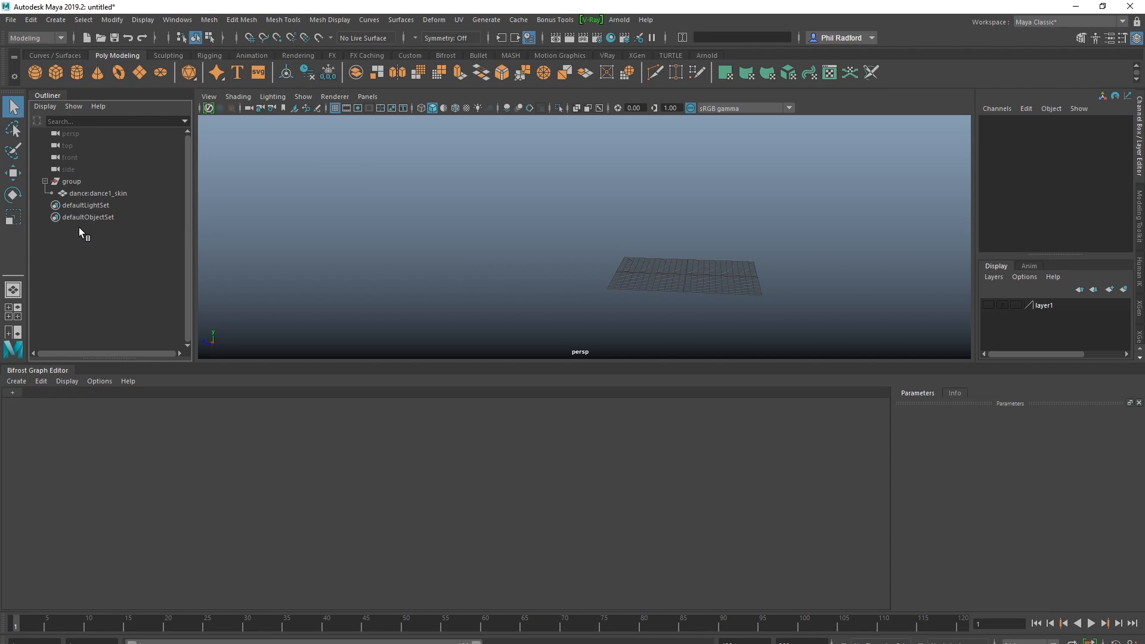
Select the dance:dance1_skin character and make layer1 visible
left_click(110, 192)
left_click(988, 305)
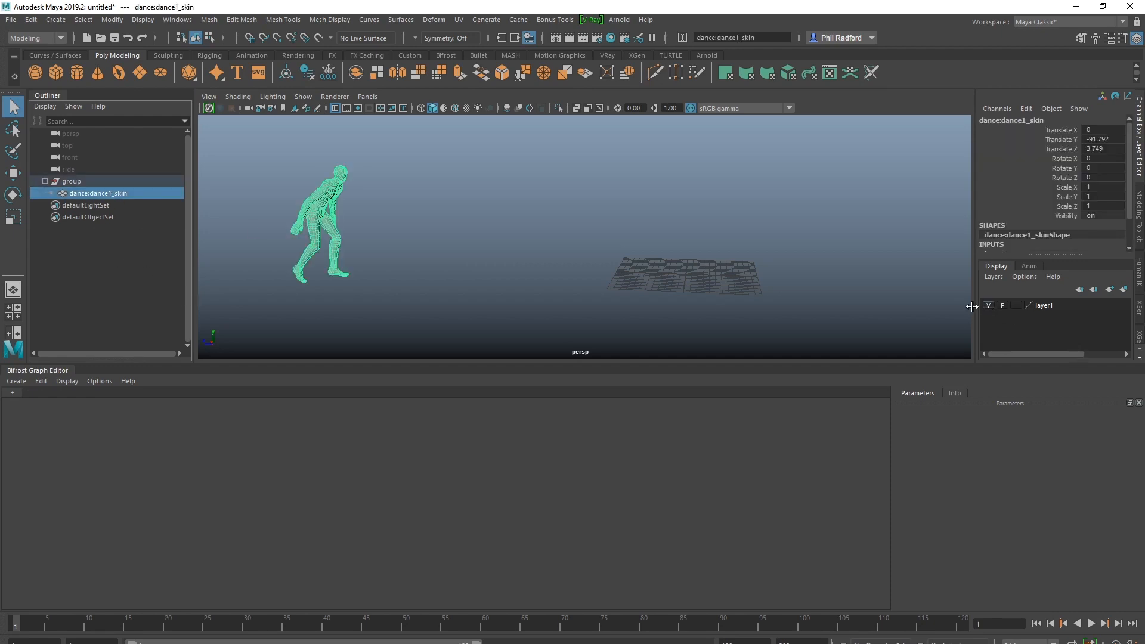
middle_click_drag(670, 247, 586, 262, "alt")
scroll(633, 261, "down", 1)
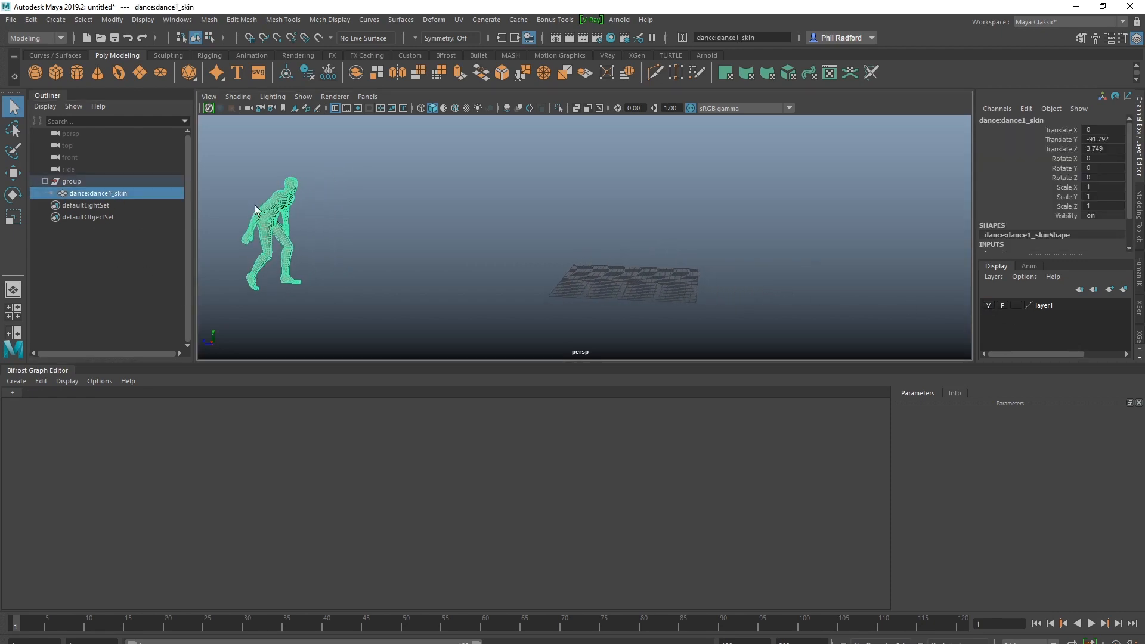
Import the flame_torch example from the Fire category of the Bifrost Browser and close the browser
left_click_drag(0, 206, 754, 153)
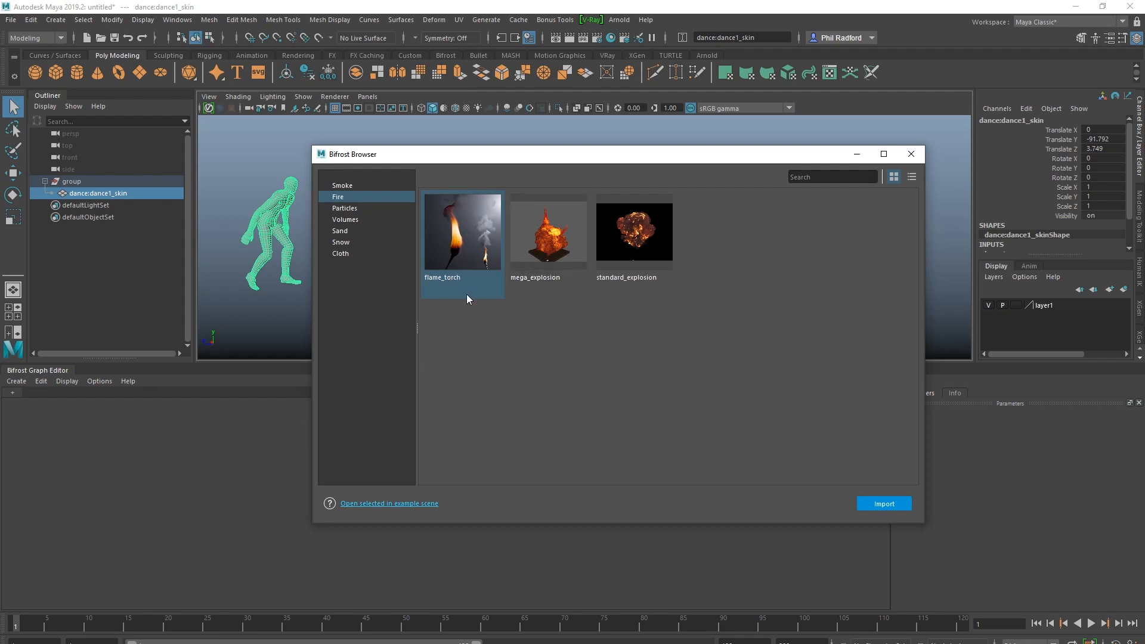
left_click(886, 508)
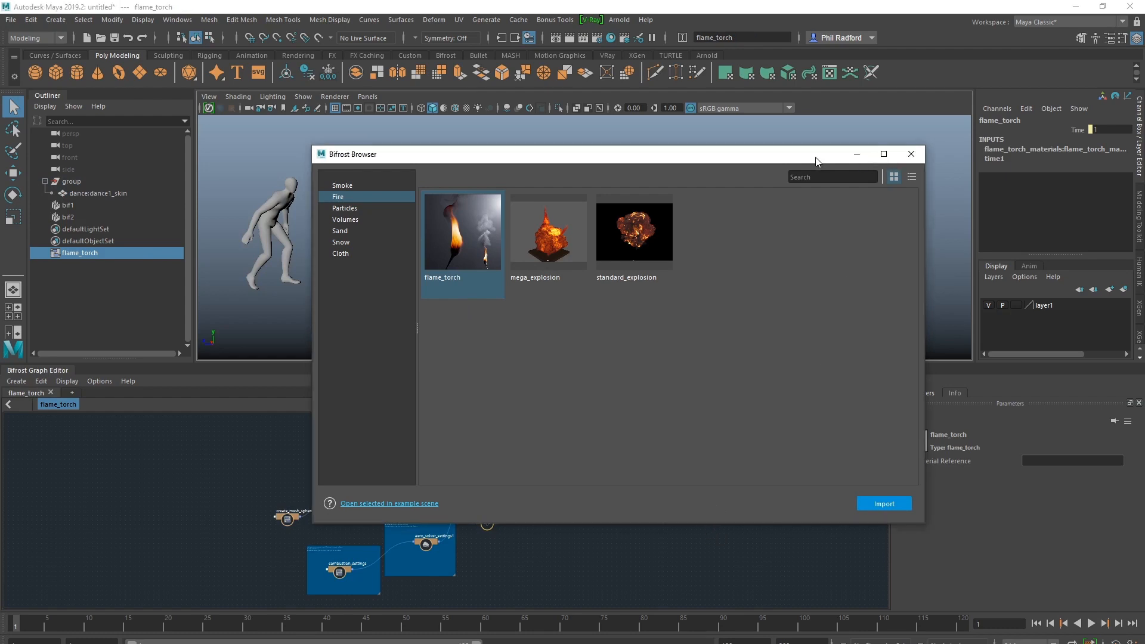
left_click(911, 153)
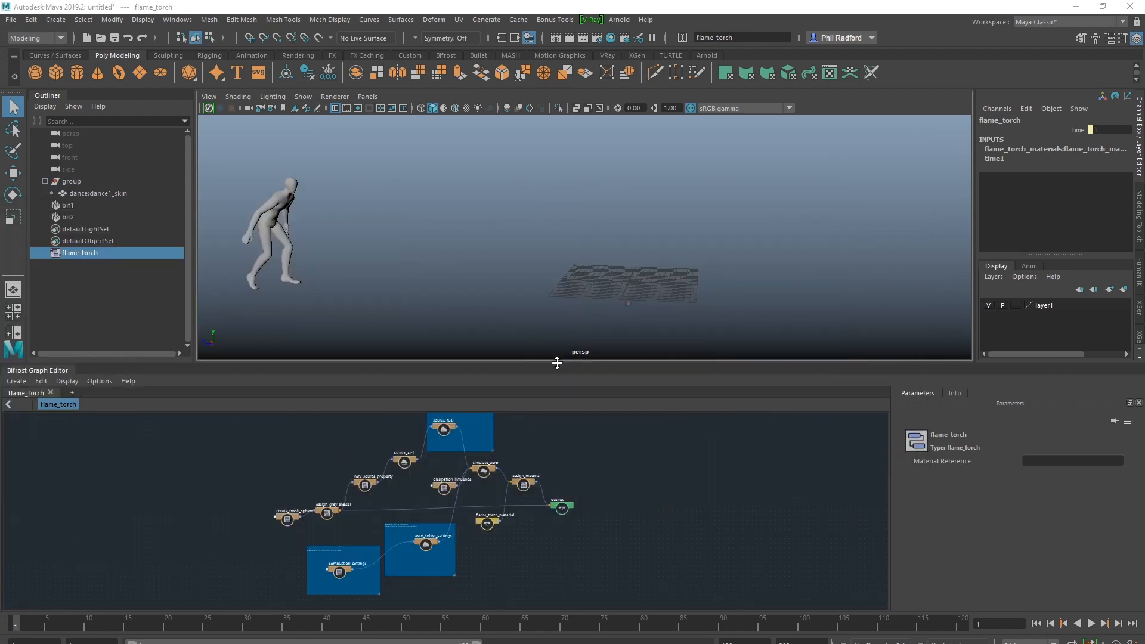
left_click_drag(555, 361, 560, 350)
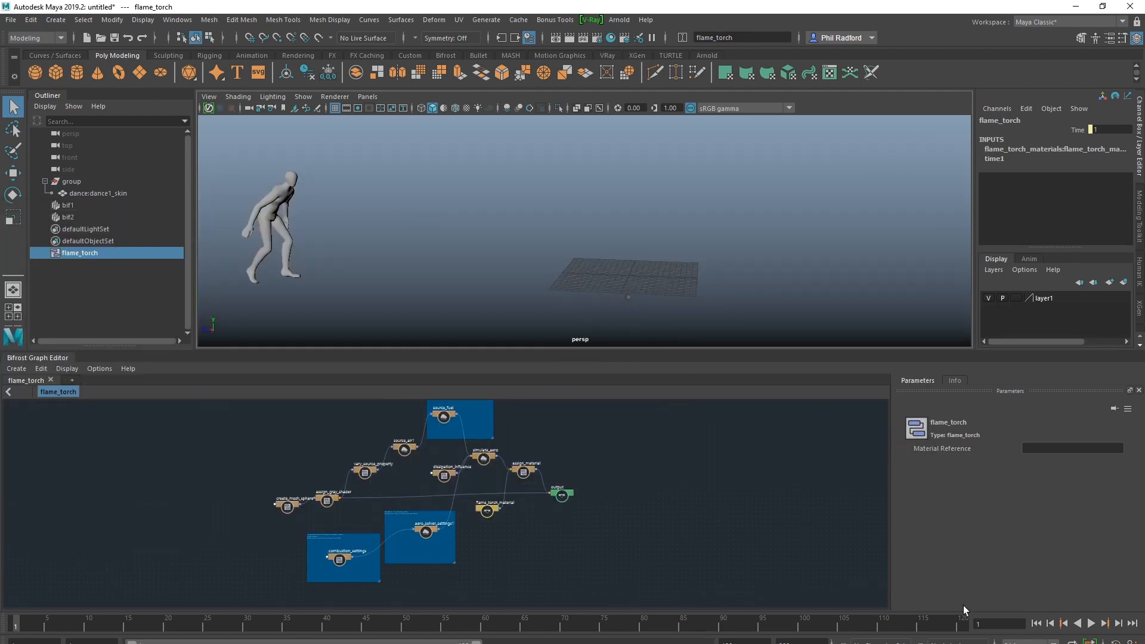
Play back the flame_torch simulation, stop it and return to the first frame
left_click(1092, 624)
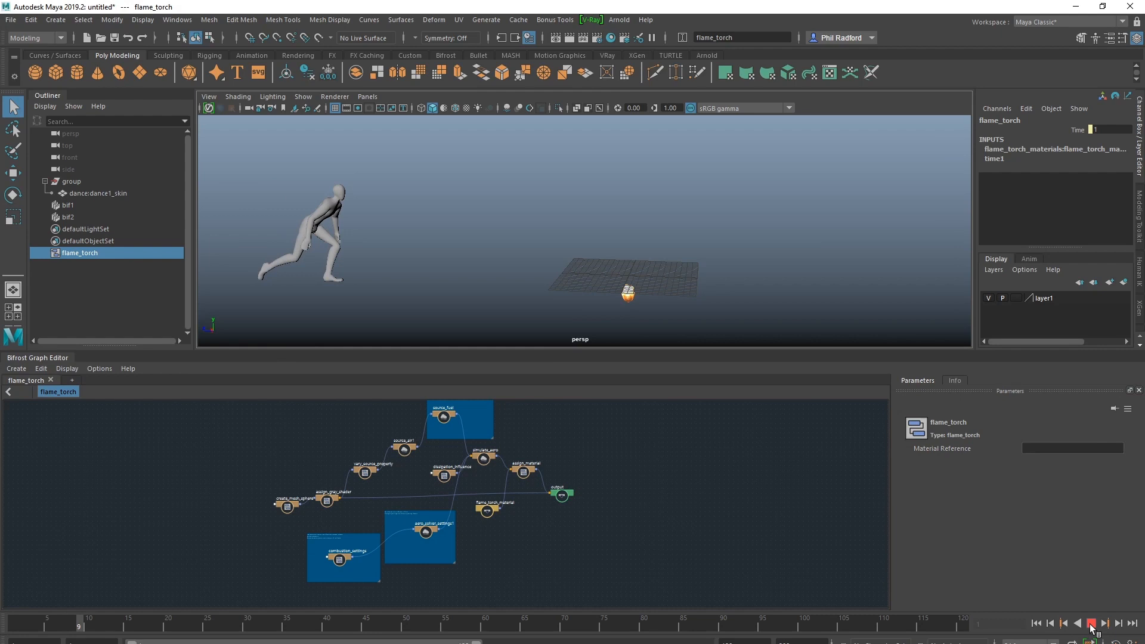
left_click(1091, 623)
left_click(1036, 623)
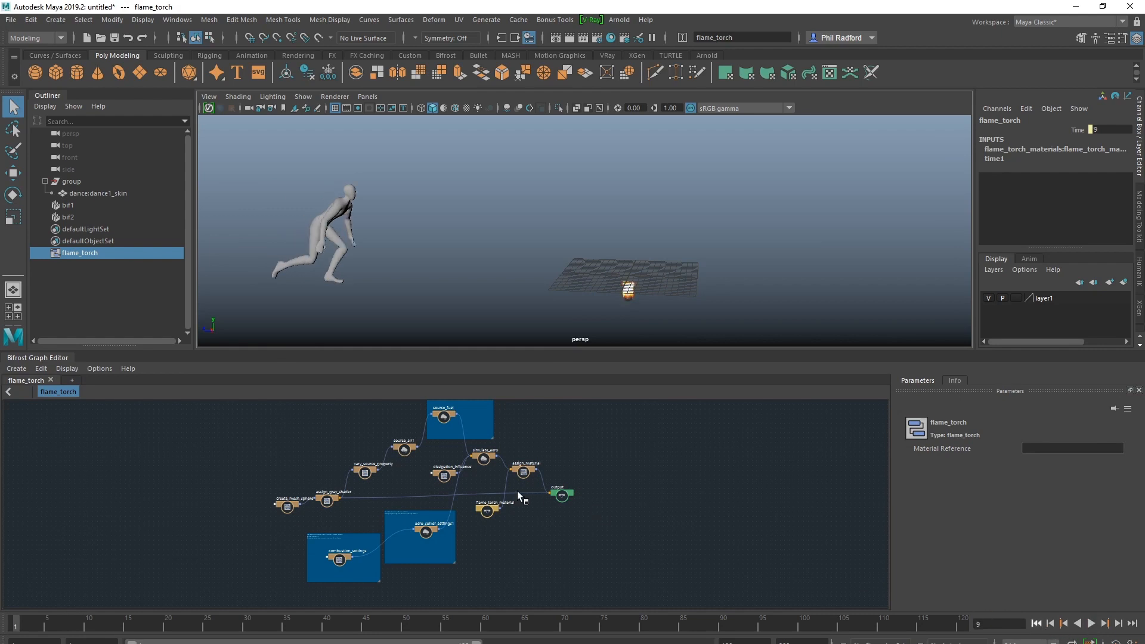
Move the create_mesh_sphere node away from the assign_gray_shader node to make room in the graph
scroll(606, 552, "up", 5)
middle_click_drag(606, 552, 882, 476, "alt")
middle_click_drag(489, 541, 670, 562, "alt")
middle_click_drag(427, 515, 470, 607, "alt")
right_click_drag(470, 607, 548, 567, "alt")
middle_click_drag(653, 501, 635, 542, "alt")
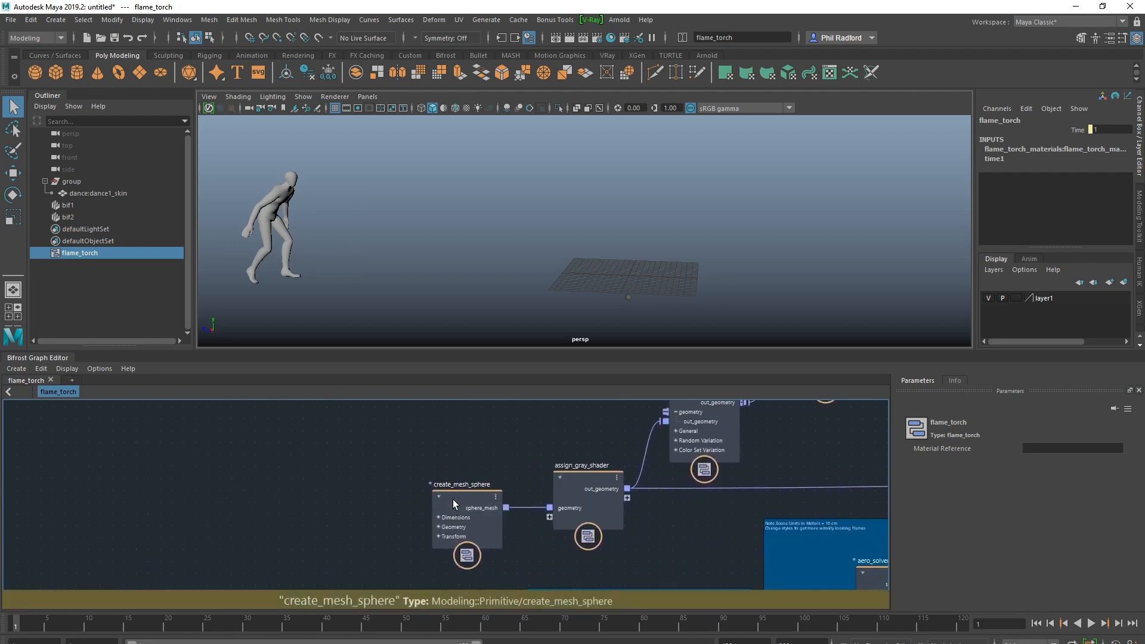
left_click_drag(453, 499, 310, 447)
Examine the torch's source sphere in the viewport and hide layer1
middle_click_drag(490, 279, 477, 243, "alt")
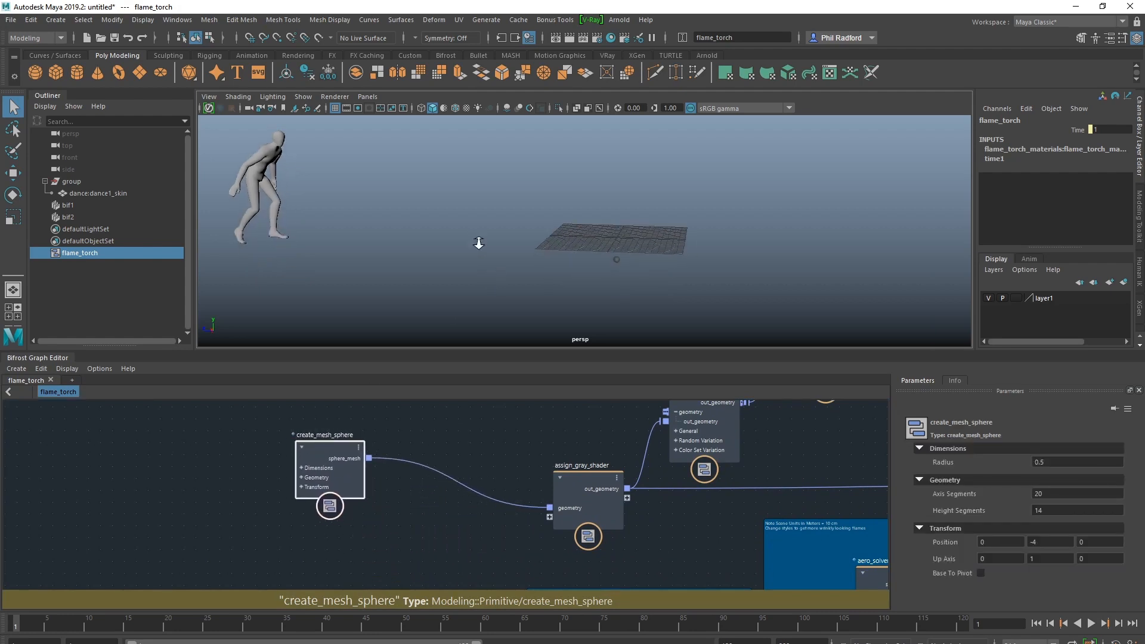
right_click_drag(478, 243, 764, 260, "alt")
middle_click_drag(663, 322, 641, 264, "alt")
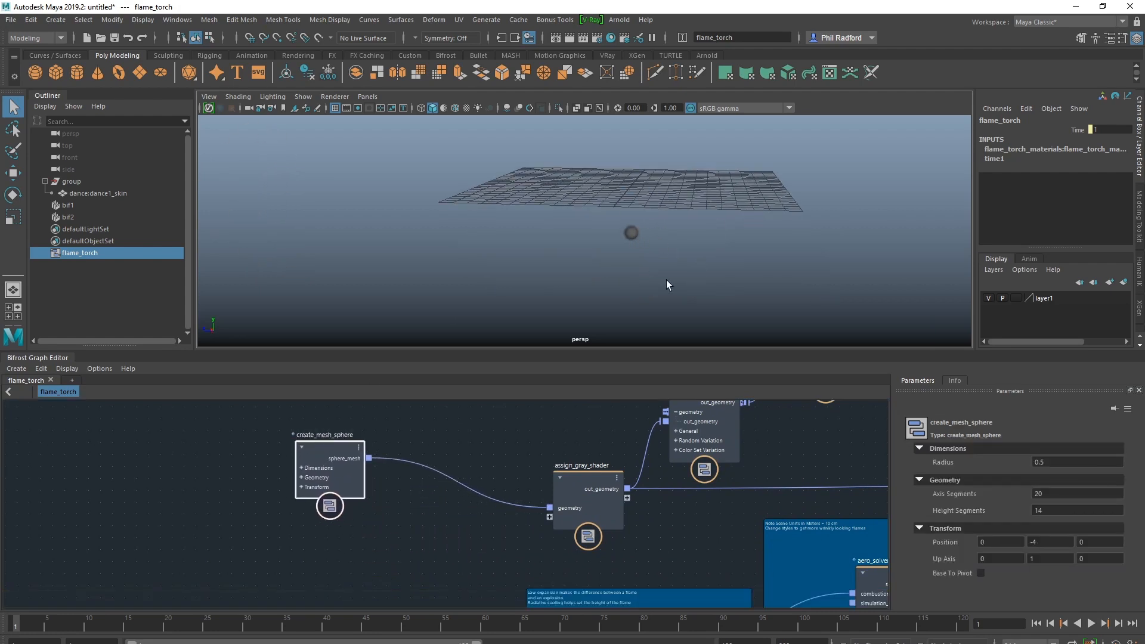
right_click_drag(662, 263, 438, 310, "alt")
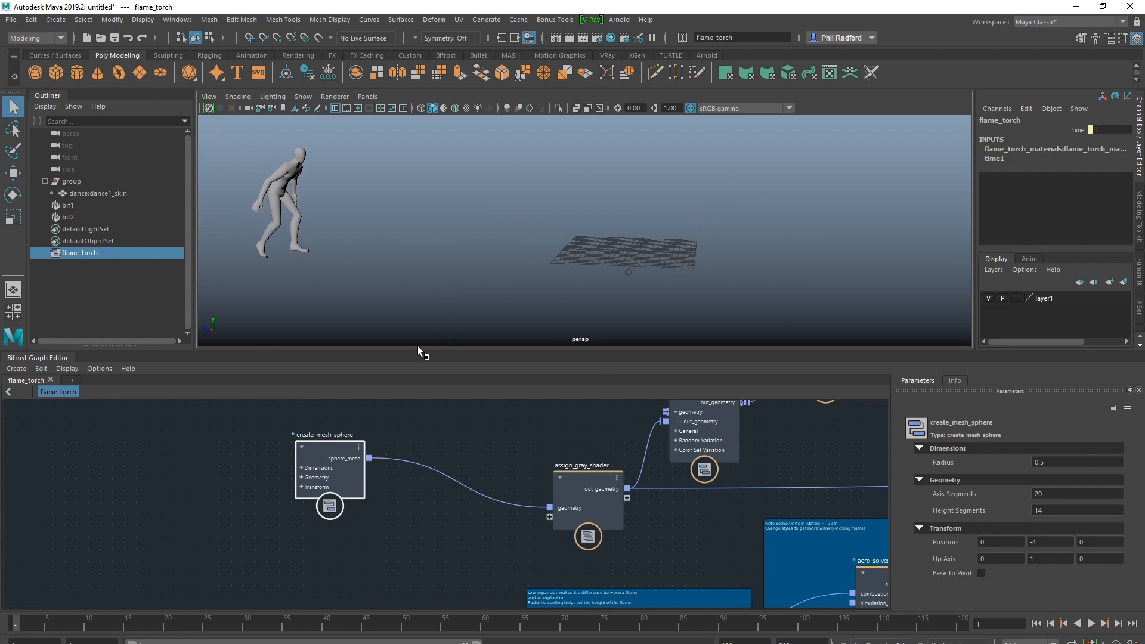
left_click(985, 298)
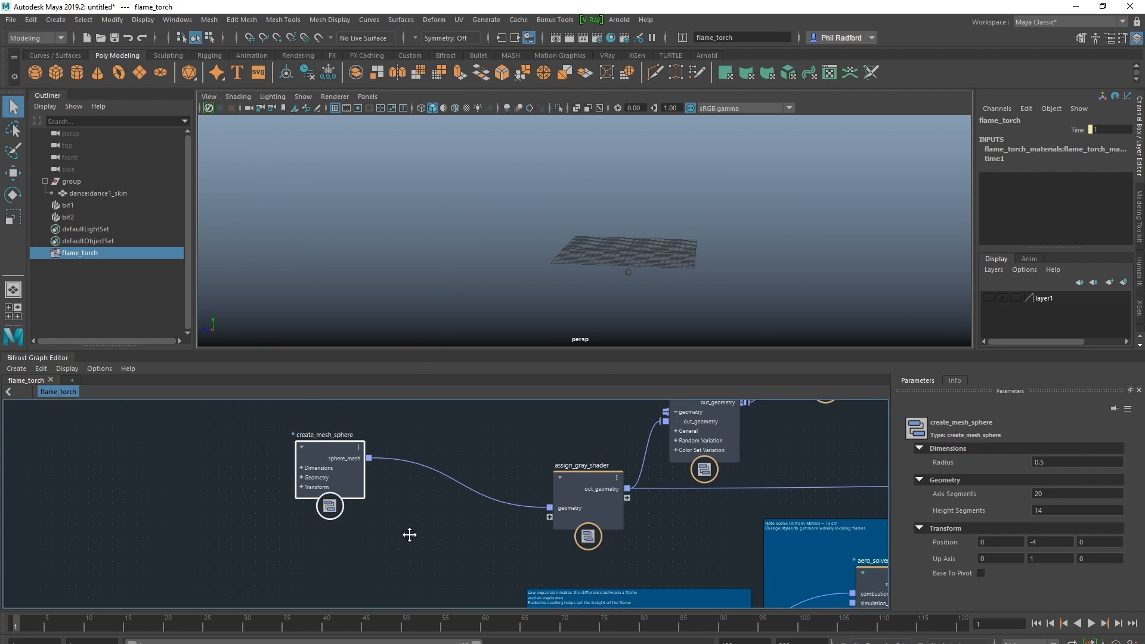
key("Tab")
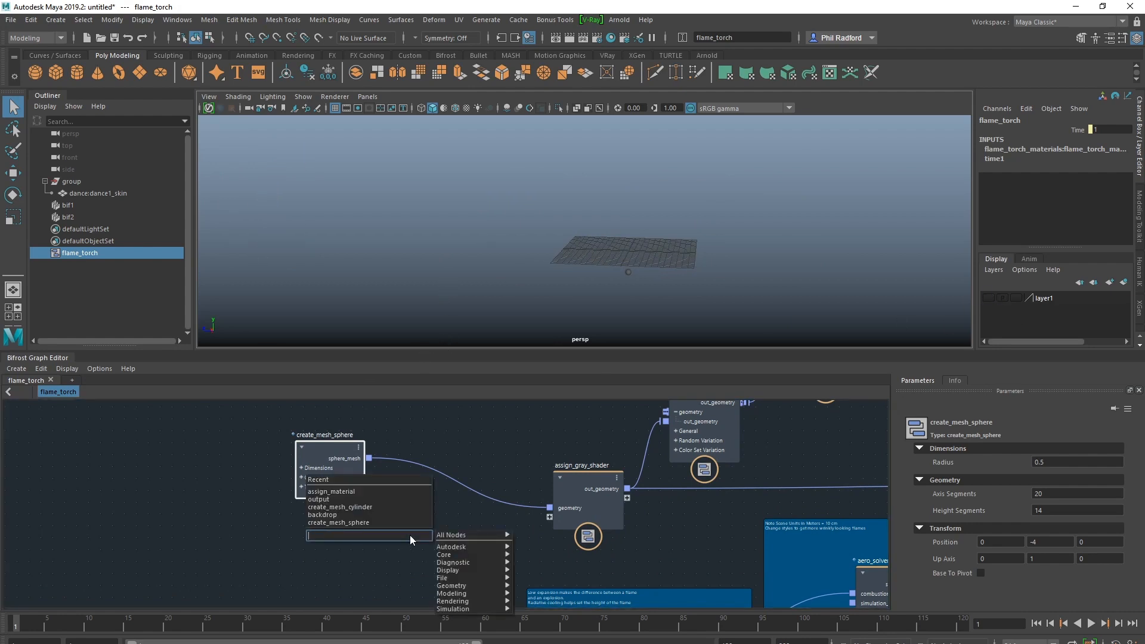
type("ale")
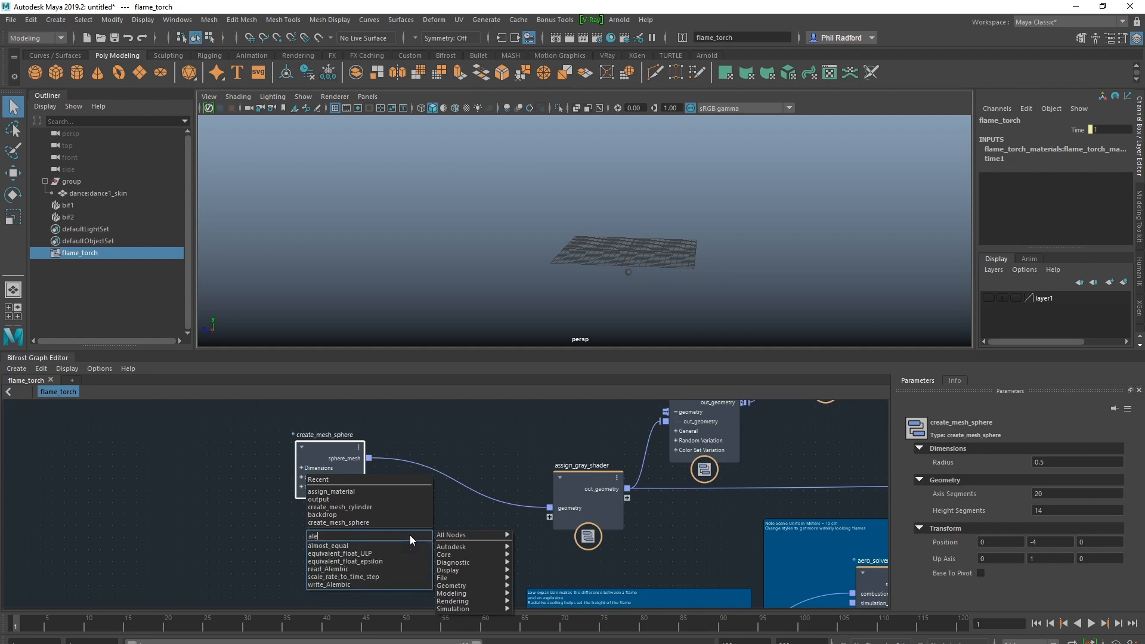
left_click(372, 582)
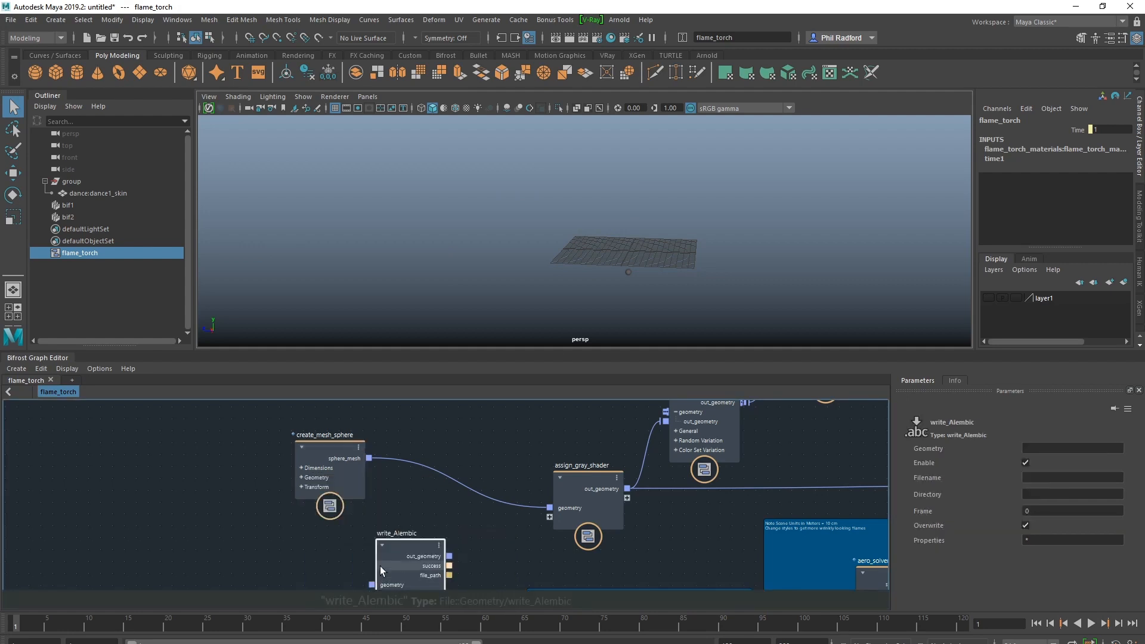
left_click_drag(406, 542, 409, 526)
left_click_drag(317, 442, 287, 439)
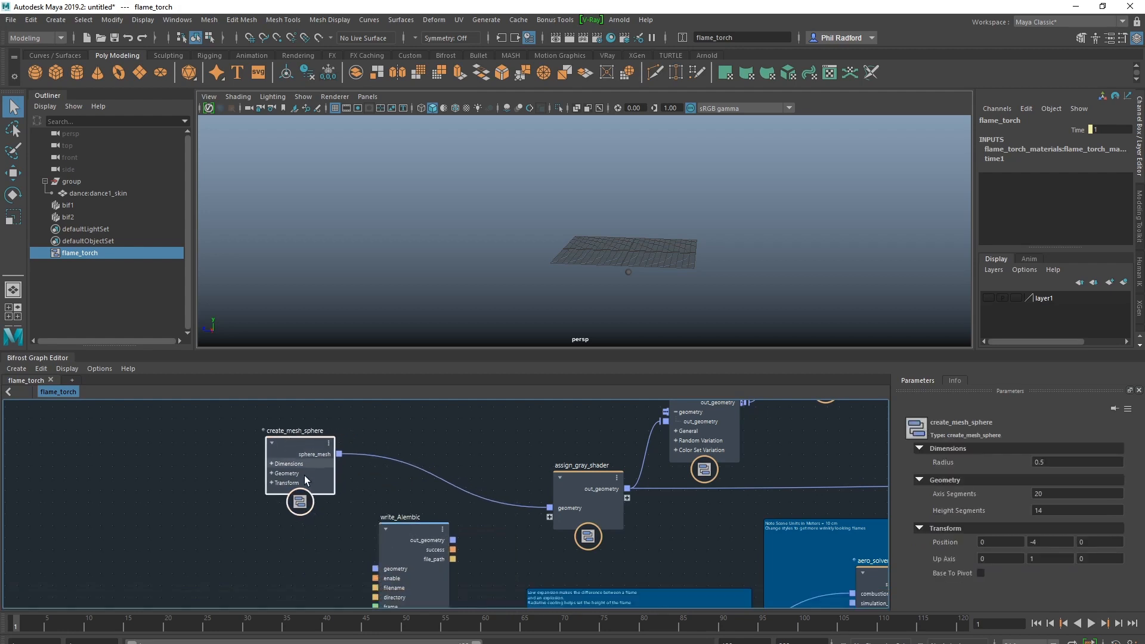
left_click_drag(405, 532, 388, 506)
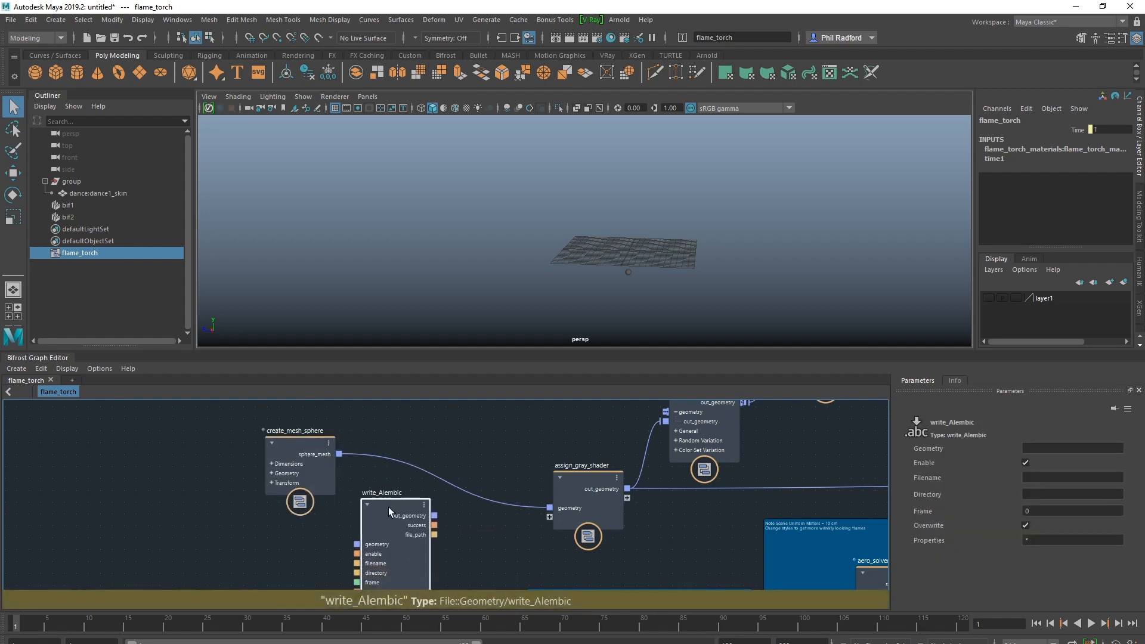
key("Delete")
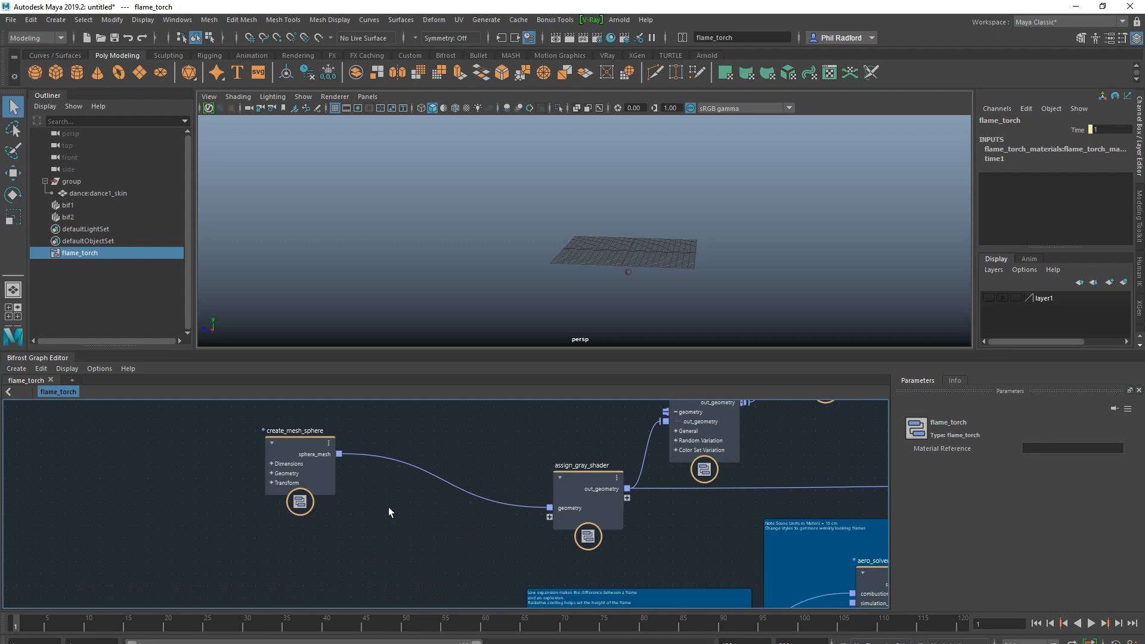
Add a read_Alembic node and connect its geometry output to assign_gray_shader's geometry input in place of the sphere
key("Tab")
type("read")
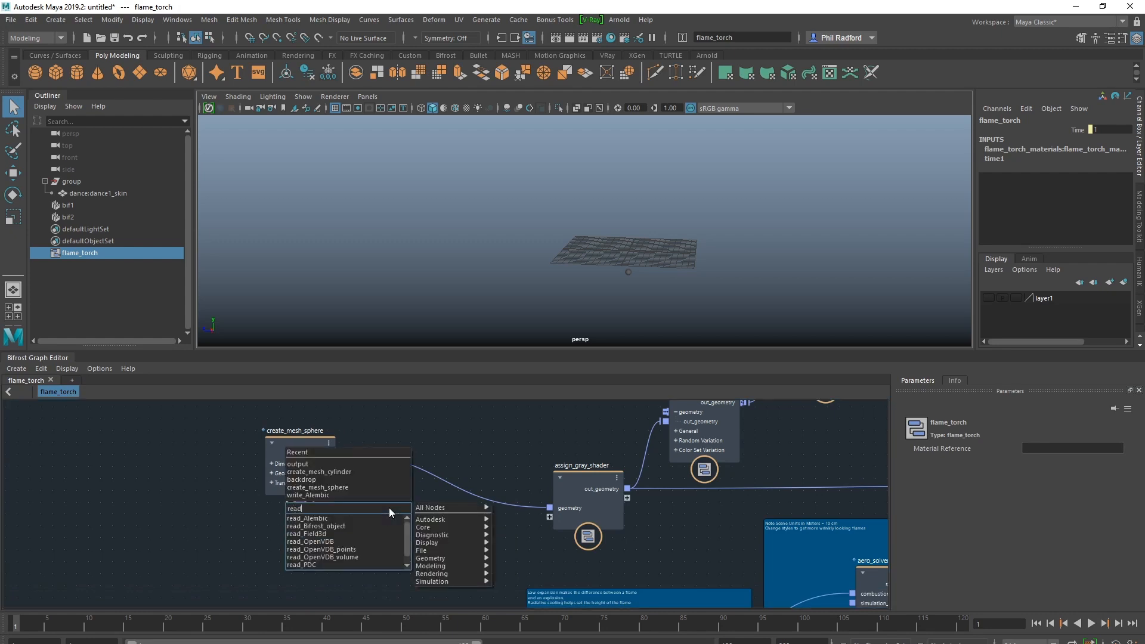
left_click(374, 517)
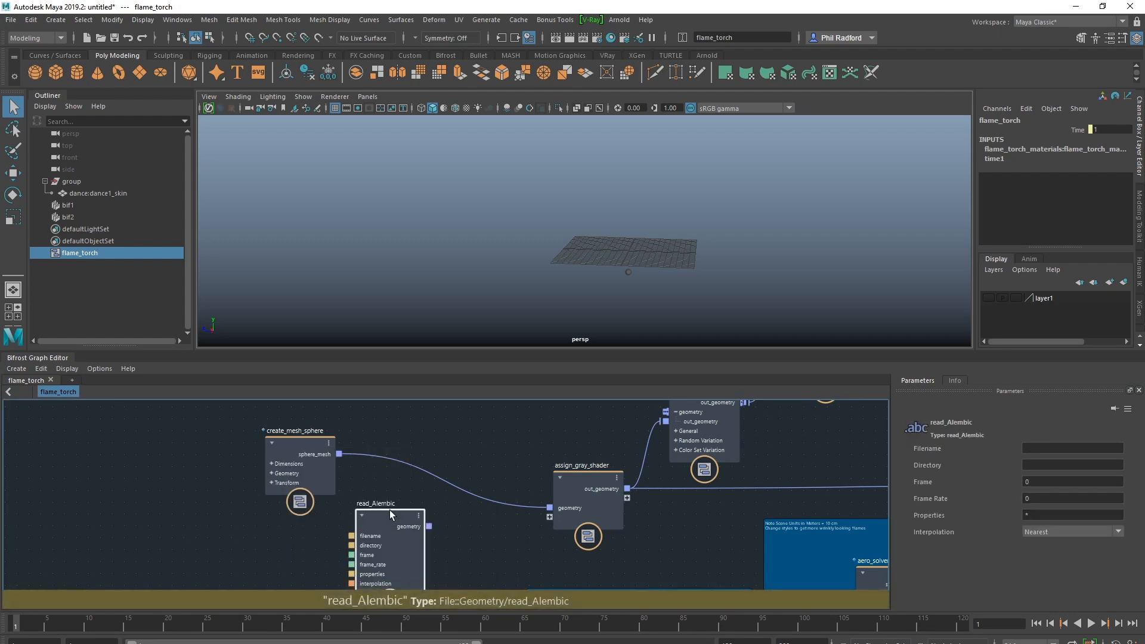
left_click_drag(437, 513, 549, 508)
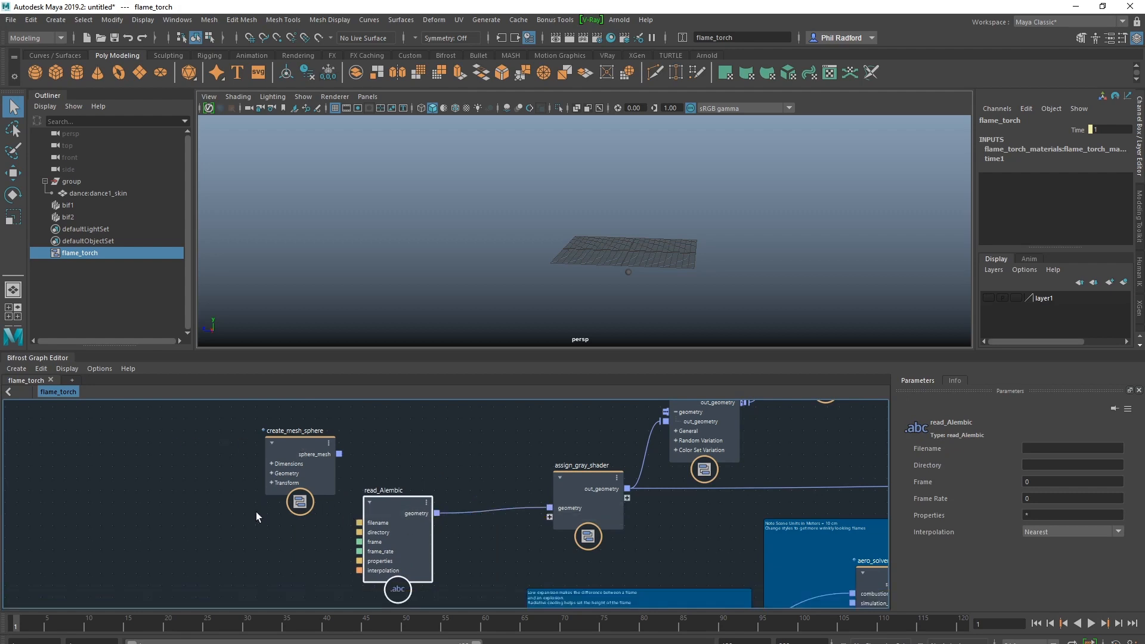
left_click_drag(399, 495, 421, 453)
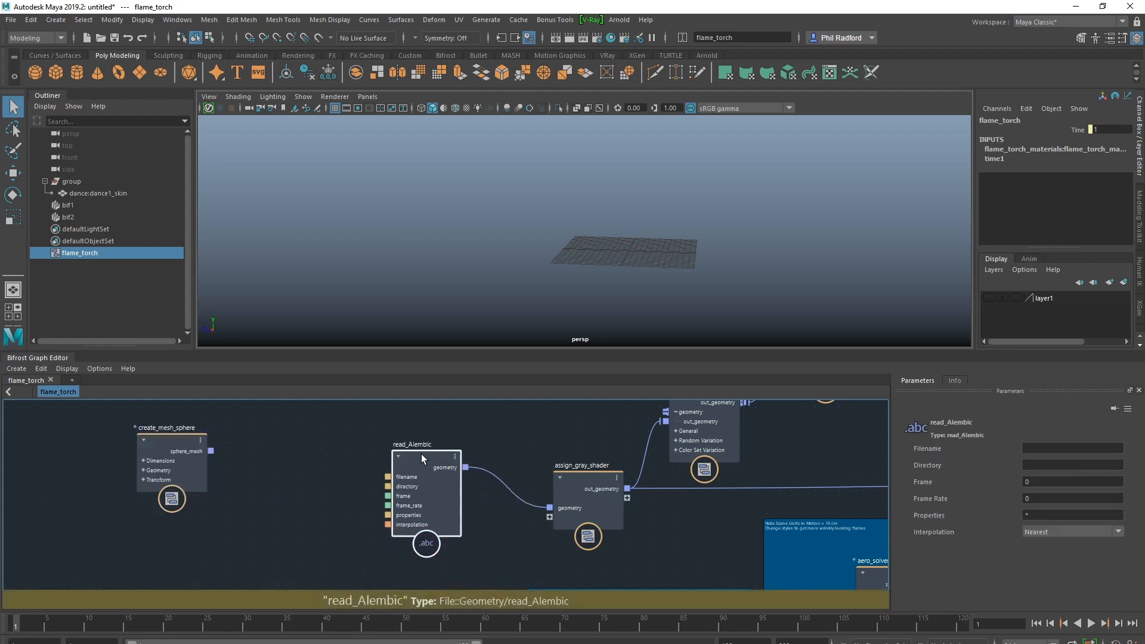
Add a time node and connect its frame output to the read_Alembic node's frame input
key("Tab")
type("time")
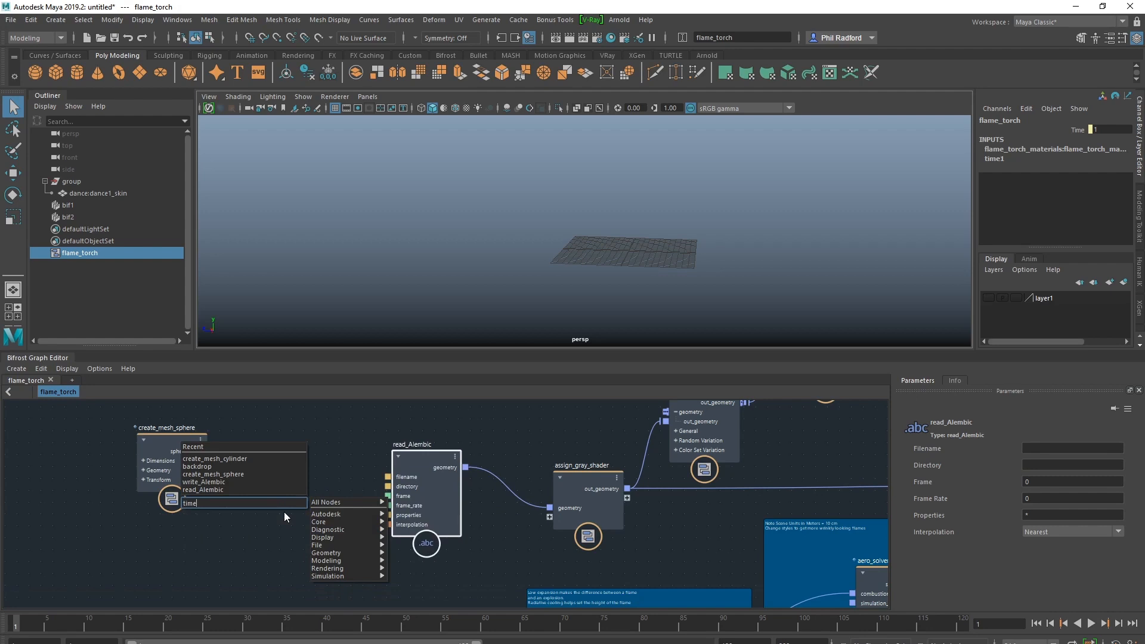
left_click(283, 512)
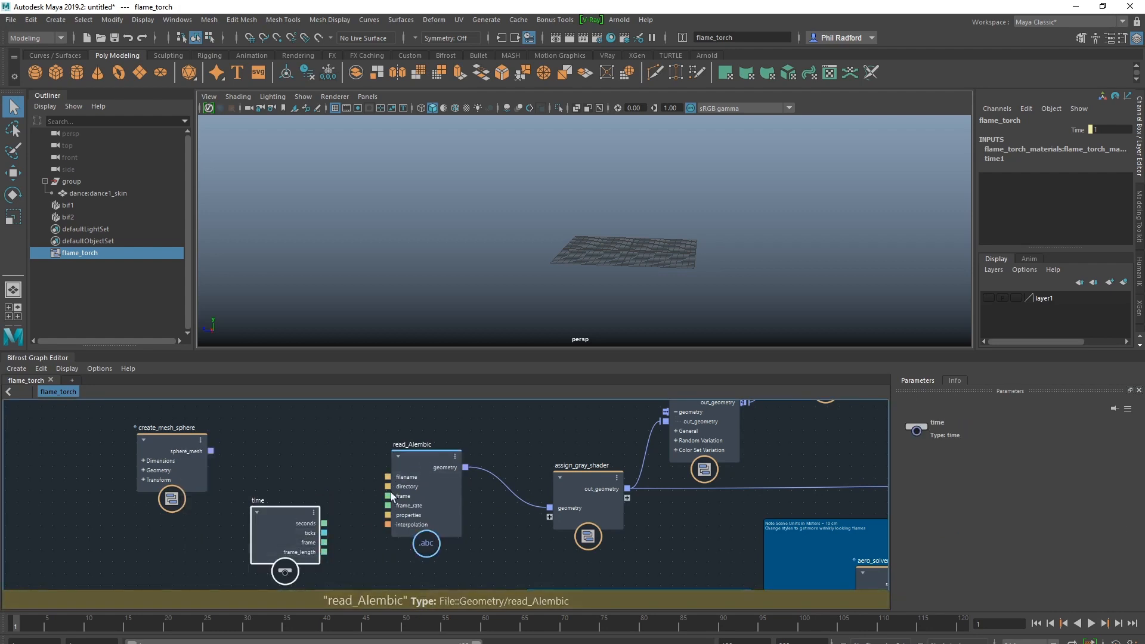
left_click_drag(325, 542, 389, 496)
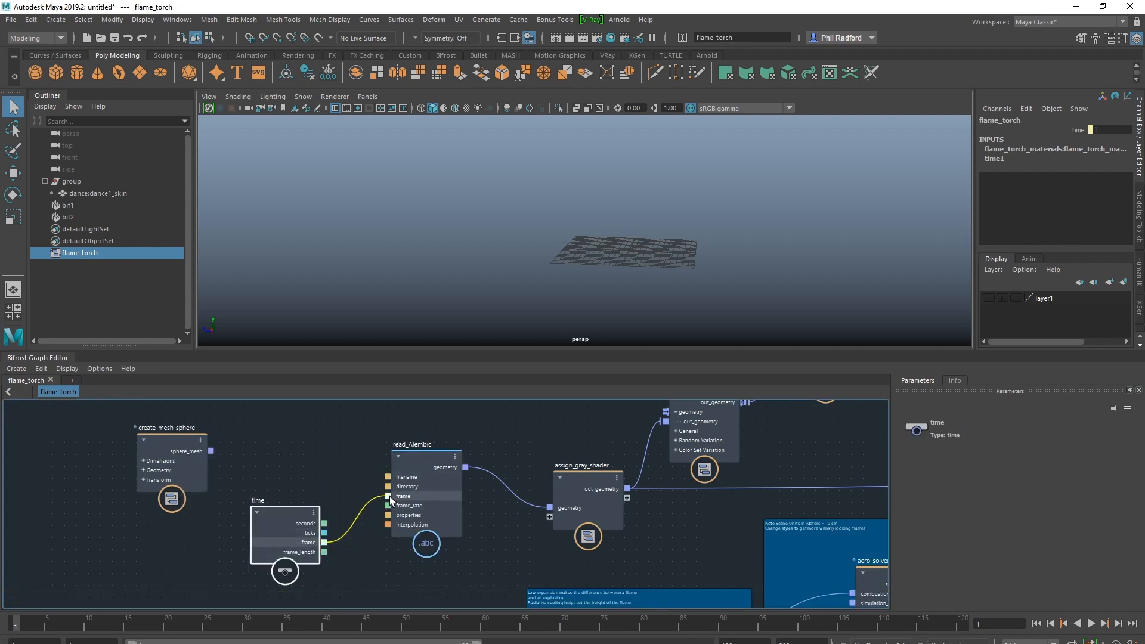
Set the read_Alembic node's directory to D:\Projects\MayaGuy\scenes\ and its filename to dance.abc
left_click(421, 460)
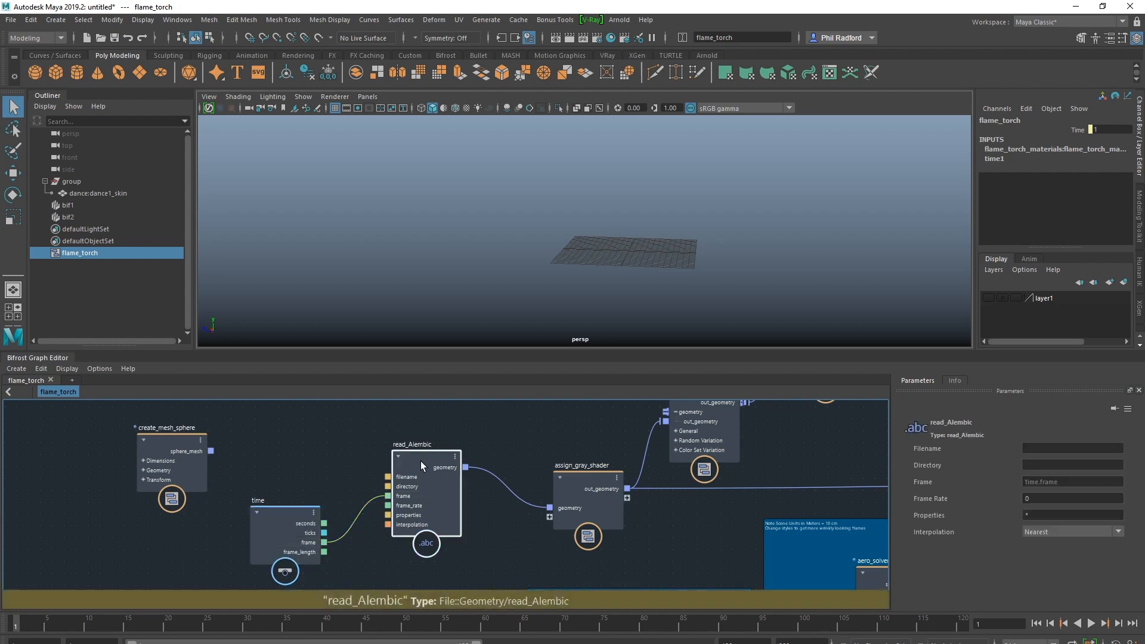
left_click(1048, 465)
type("D:\\Projects\\MayaGuy\\scenes\\")
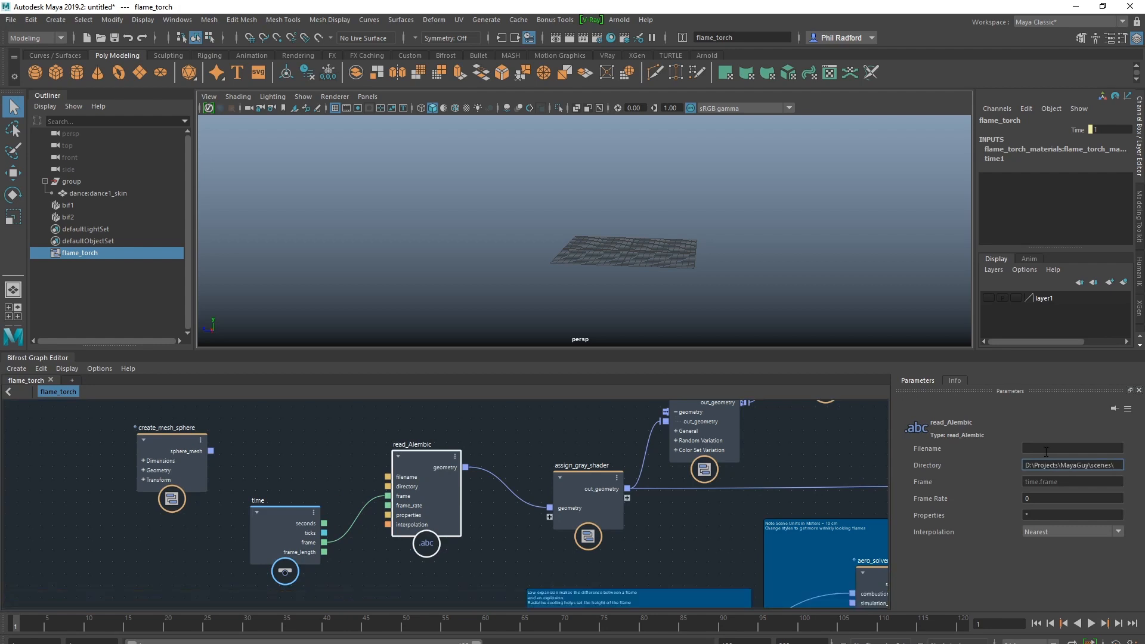
left_click(1037, 449)
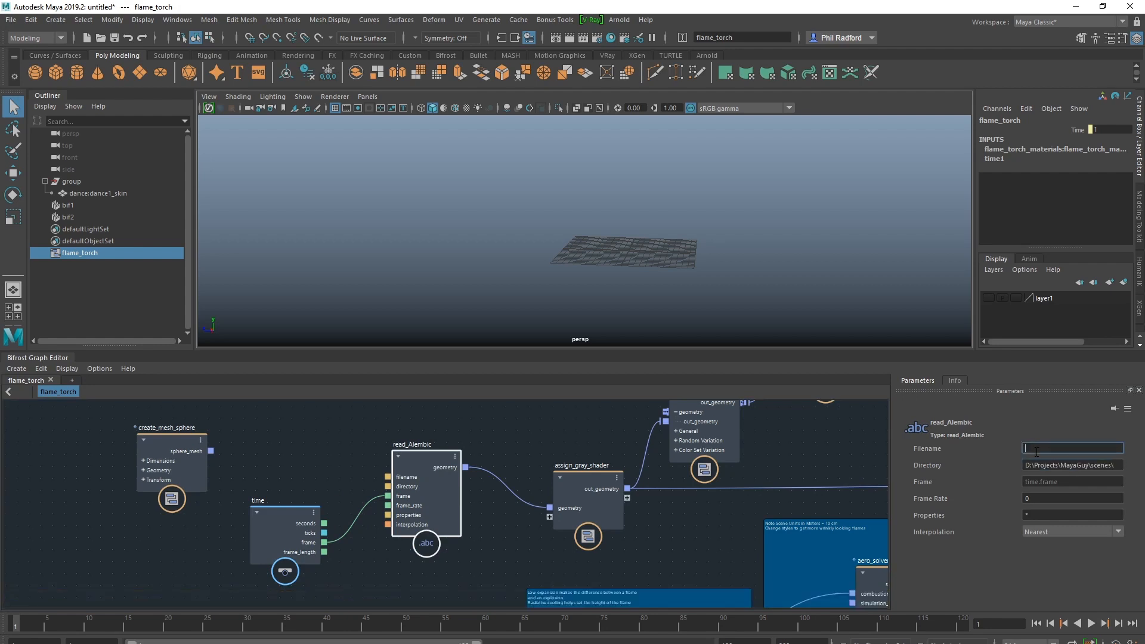
type("dance.abc")
Set the read_Alembic node's frame rate to 24 and check the loaded character in the viewport
left_click(1044, 499)
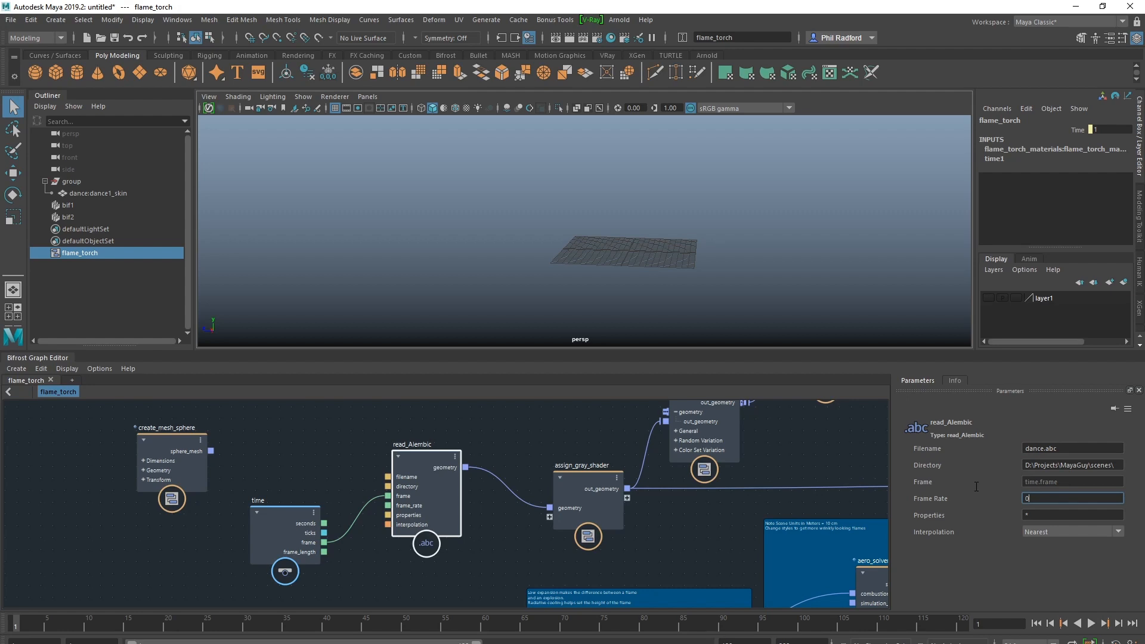
key("BackSpace")
type("24")
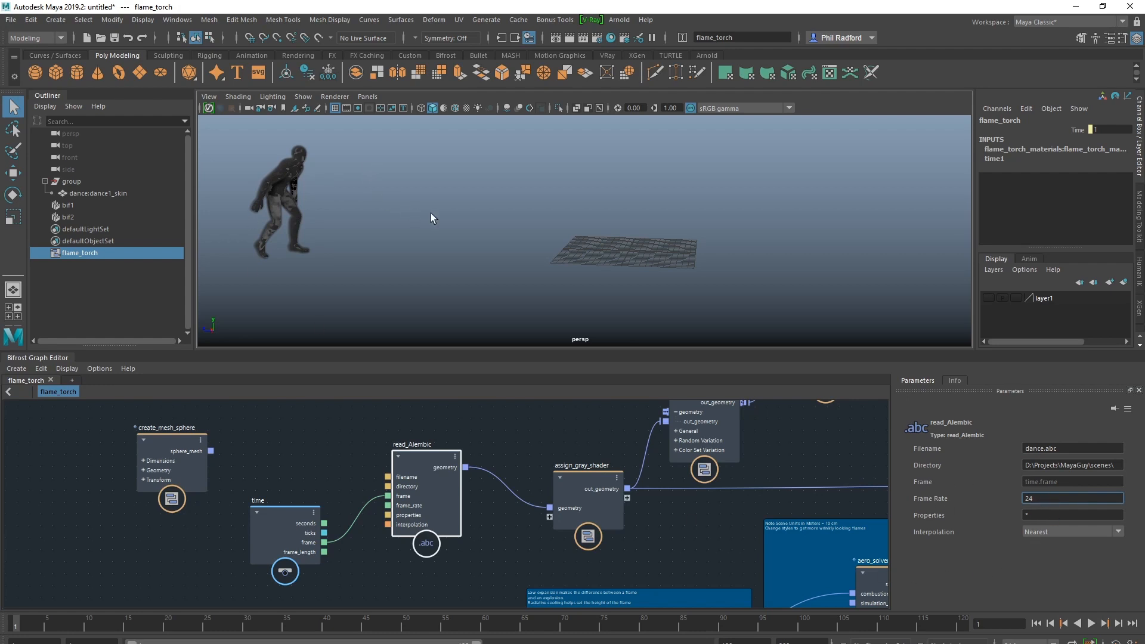
key("Return")
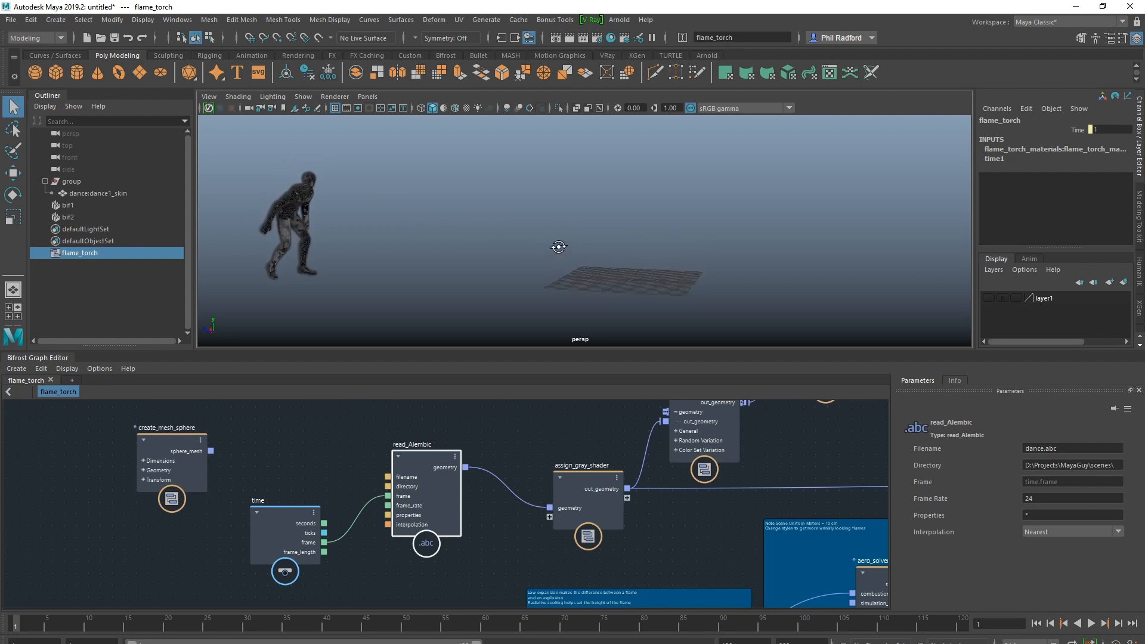
left_click_drag(562, 249, 510, 248, "alt")
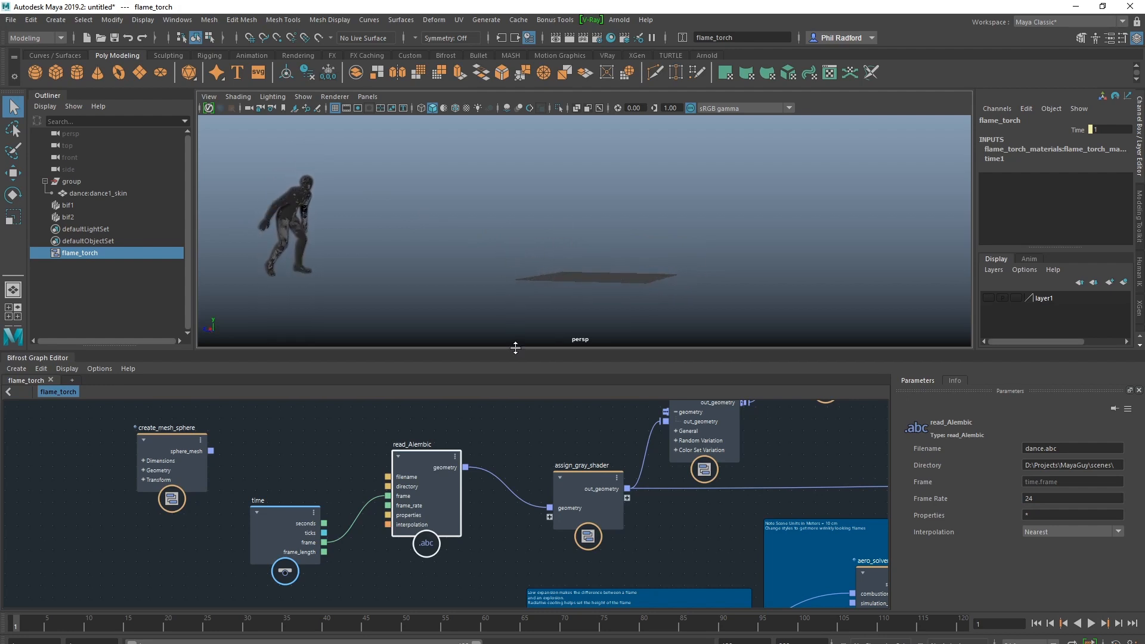
Enlarge the perspective viewport above the Bifrost graph and create a playblast of the dancing character's fire simulation
left_click_drag(515, 372, 517, 473)
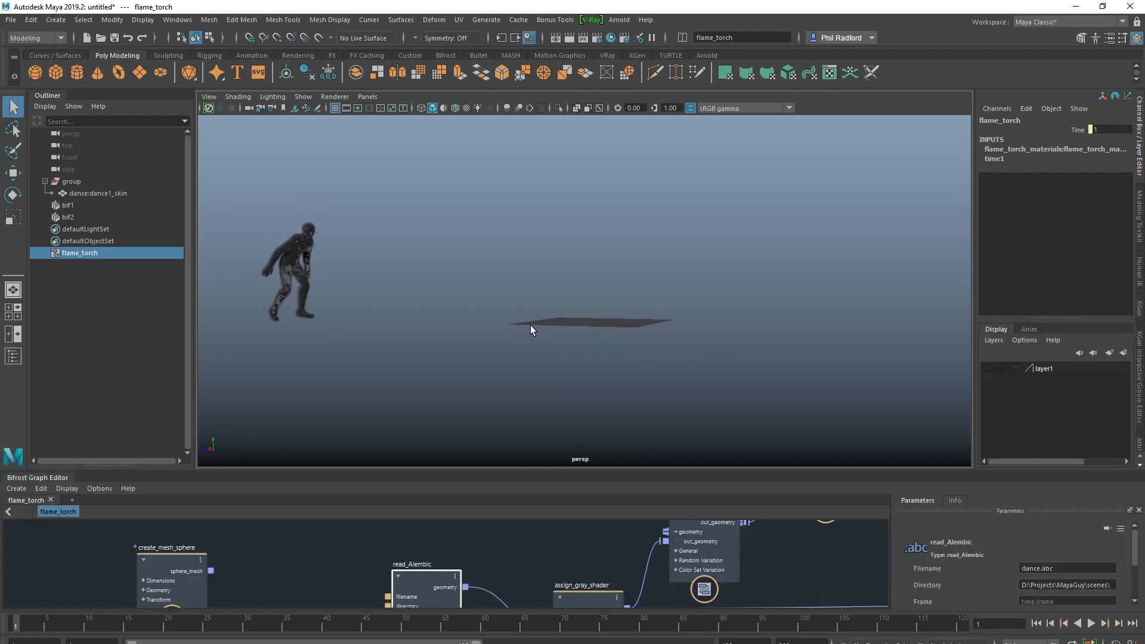
left_click(177, 19)
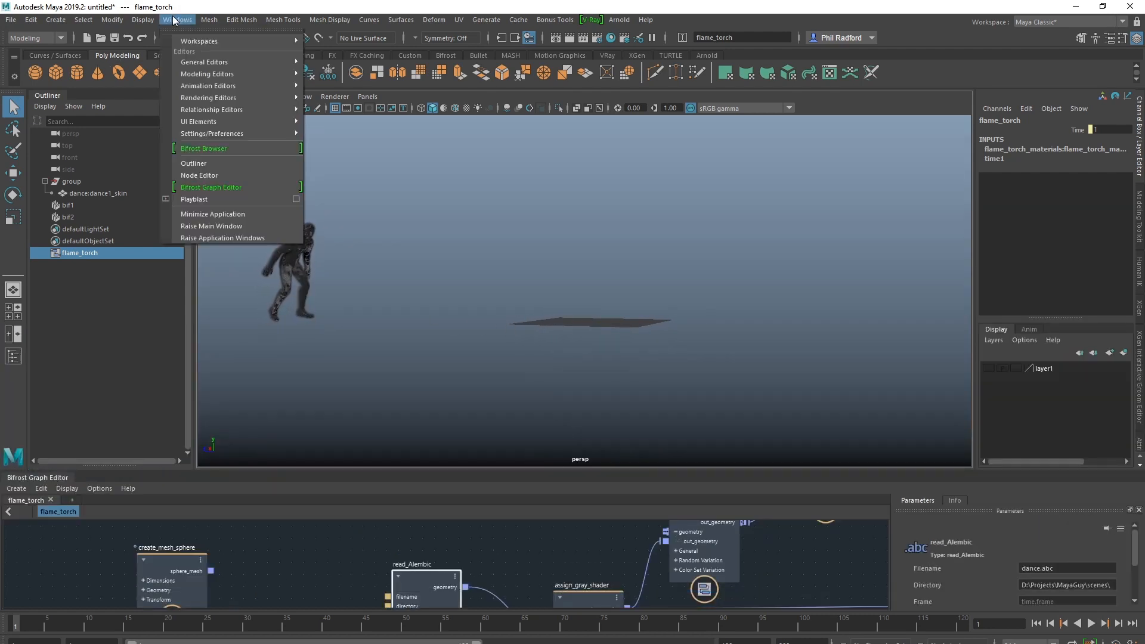
left_click(201, 193)
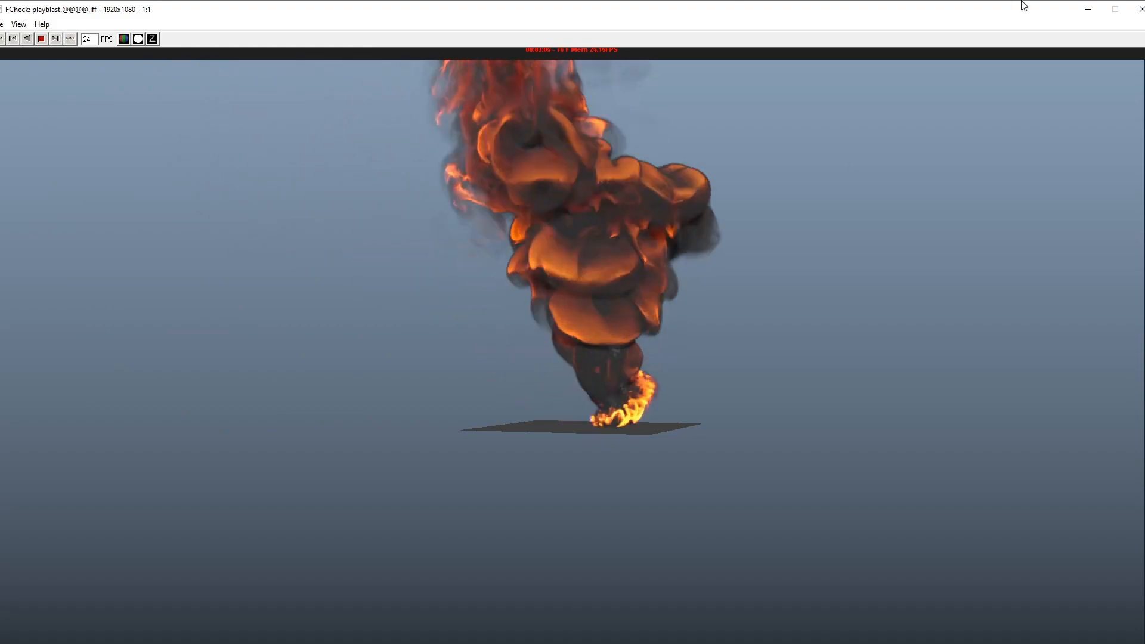
Reposition the FCheck playblast window so its playback controls are accessible, and review the dancer's fire animation
left_click_drag(1020, 5, 0, 398)
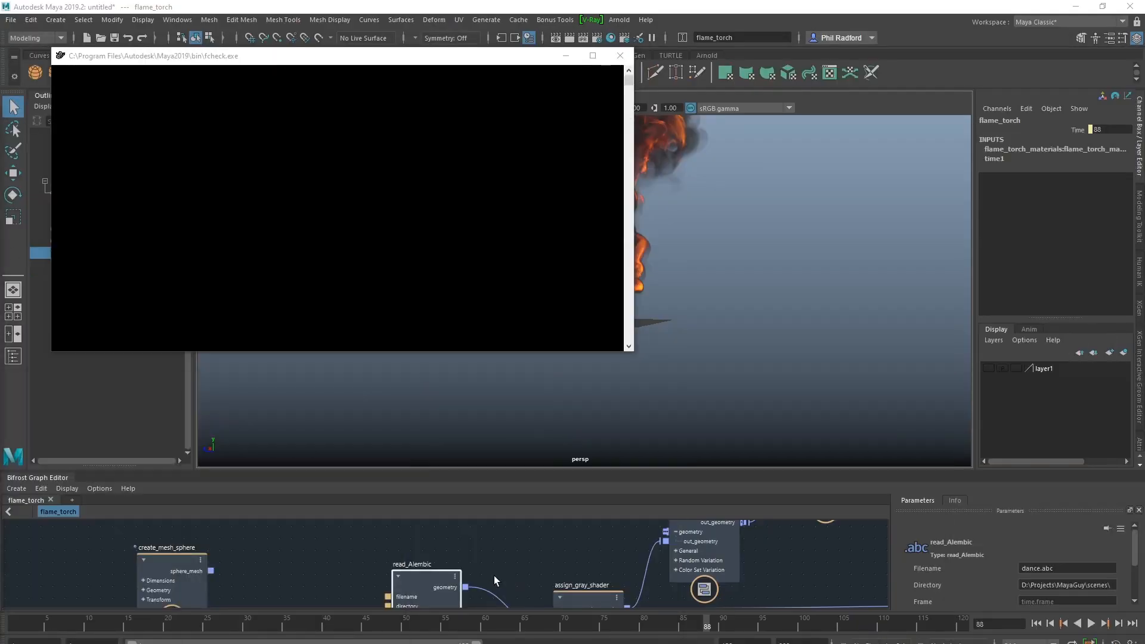
middle_click_drag(281, 587, 265, 550, "alt")
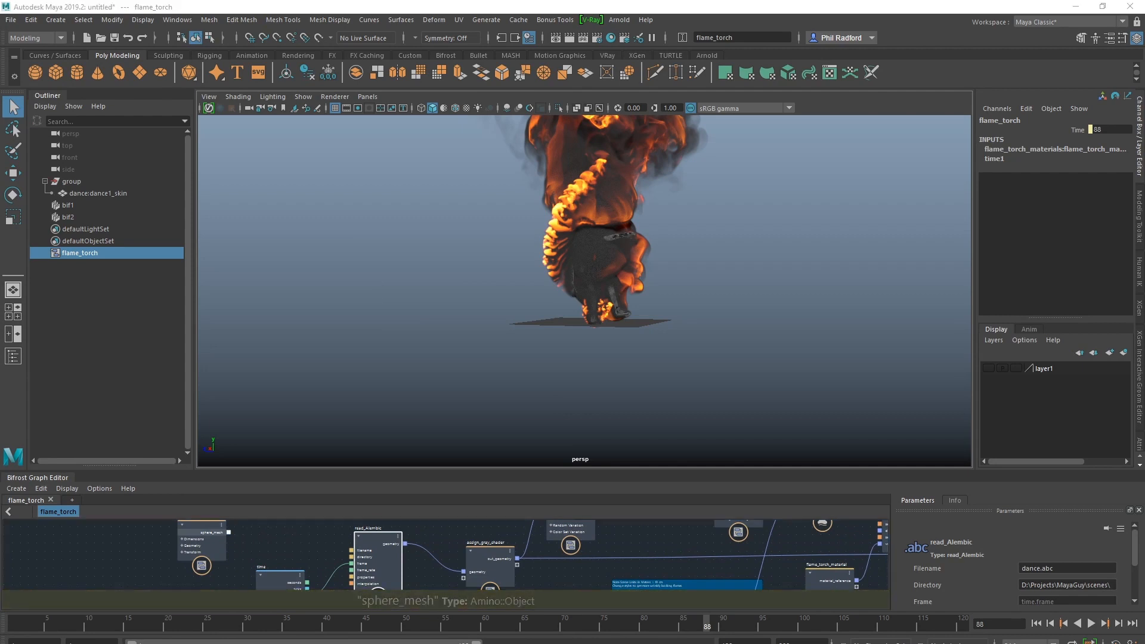
left_click_drag(0, 124, 858, 82)
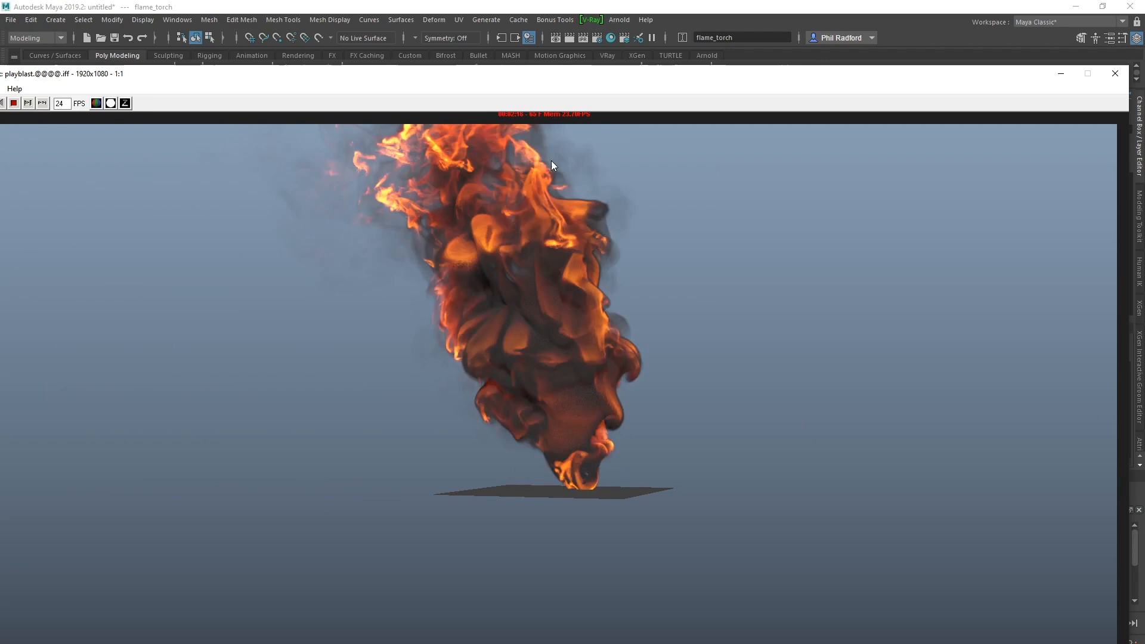
double_click(434, 73)
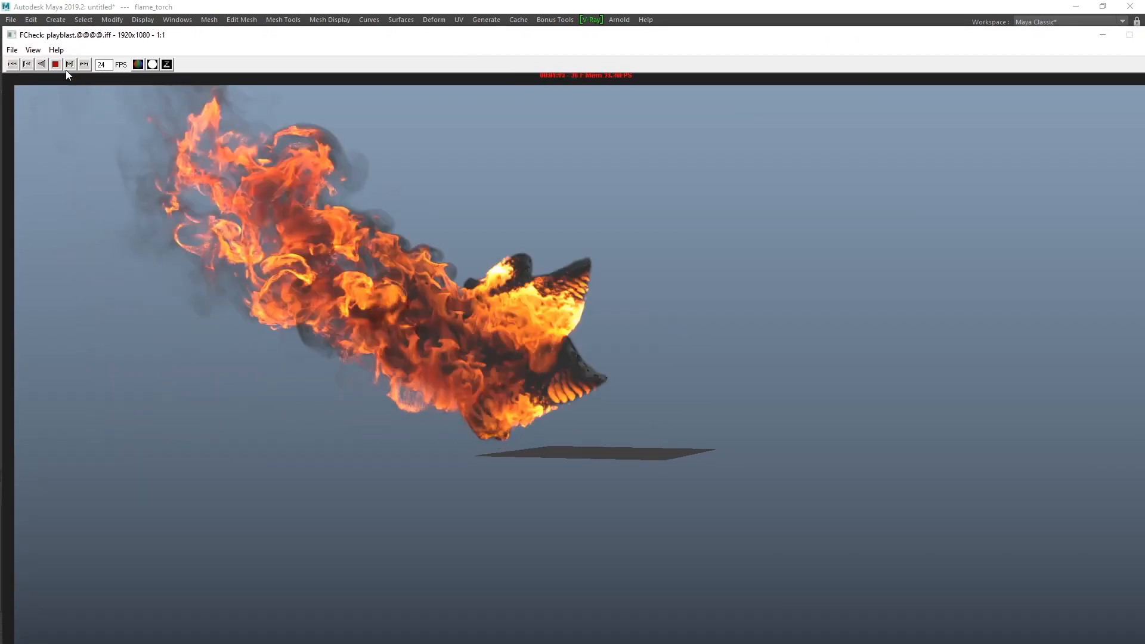